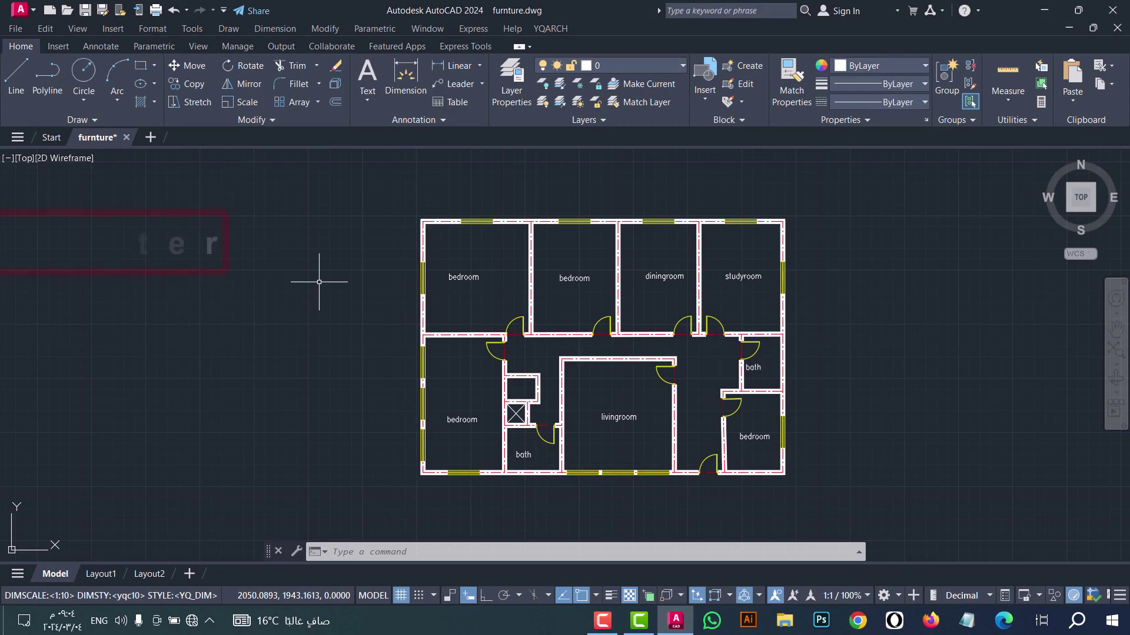
Step: Set the YQArch drawing units to cm with the YQUNITS command
{"action": "type", "text": "y"}
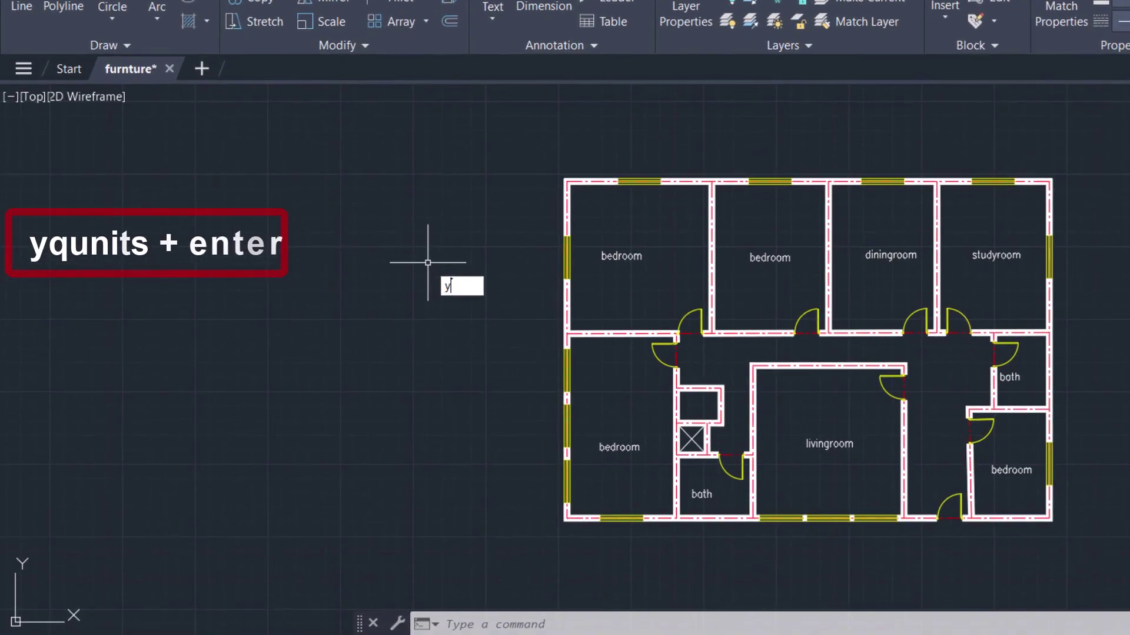
{"action": "type", "text": "q"}
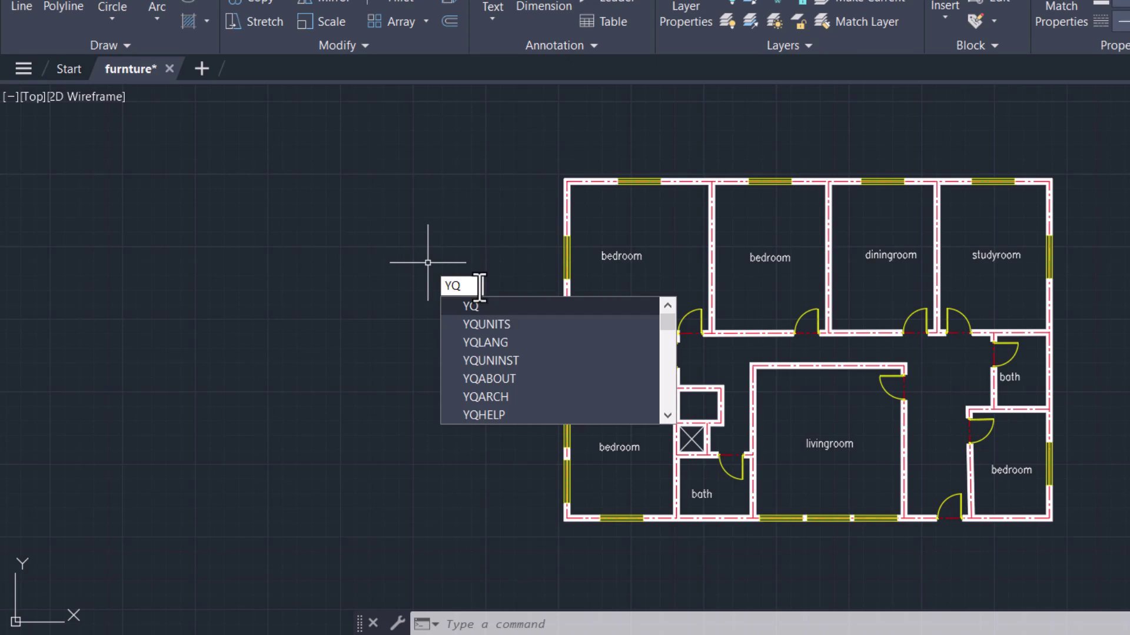
{"action": "left_click", "coordinate": [508, 324]}
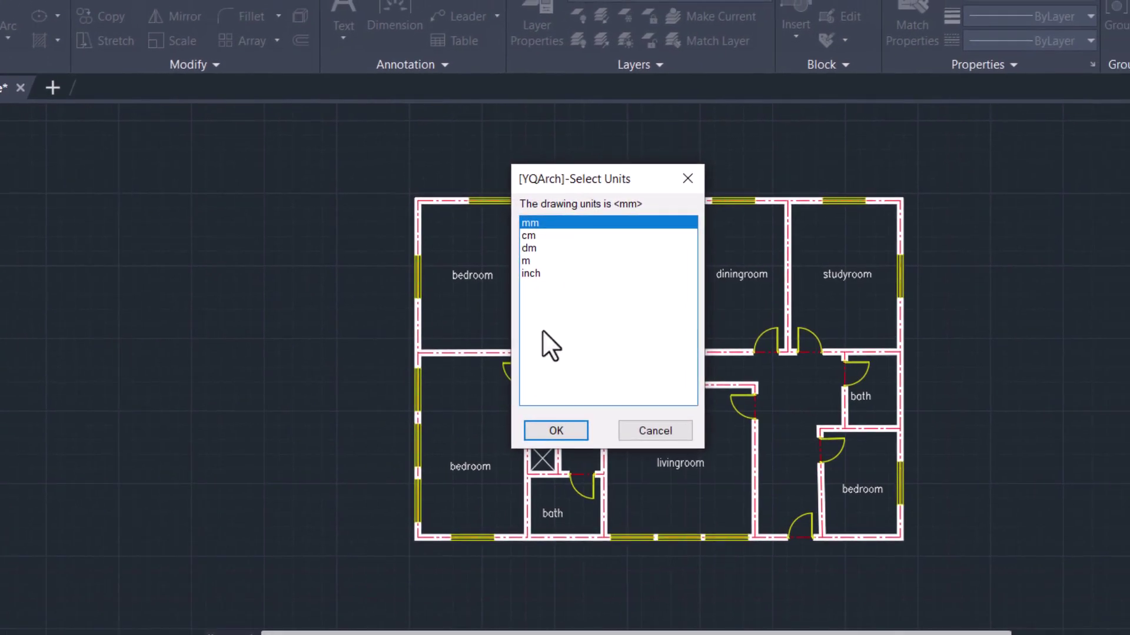
{"action": "left_click", "coordinate": [545, 237]}
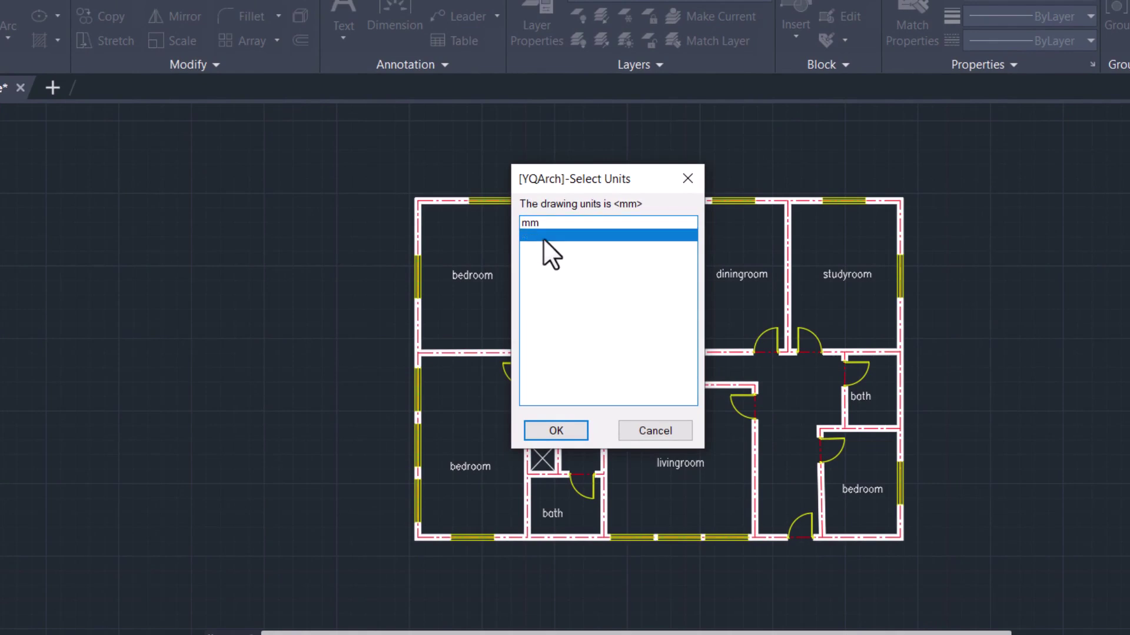
{"action": "left_click", "coordinate": [563, 424]}
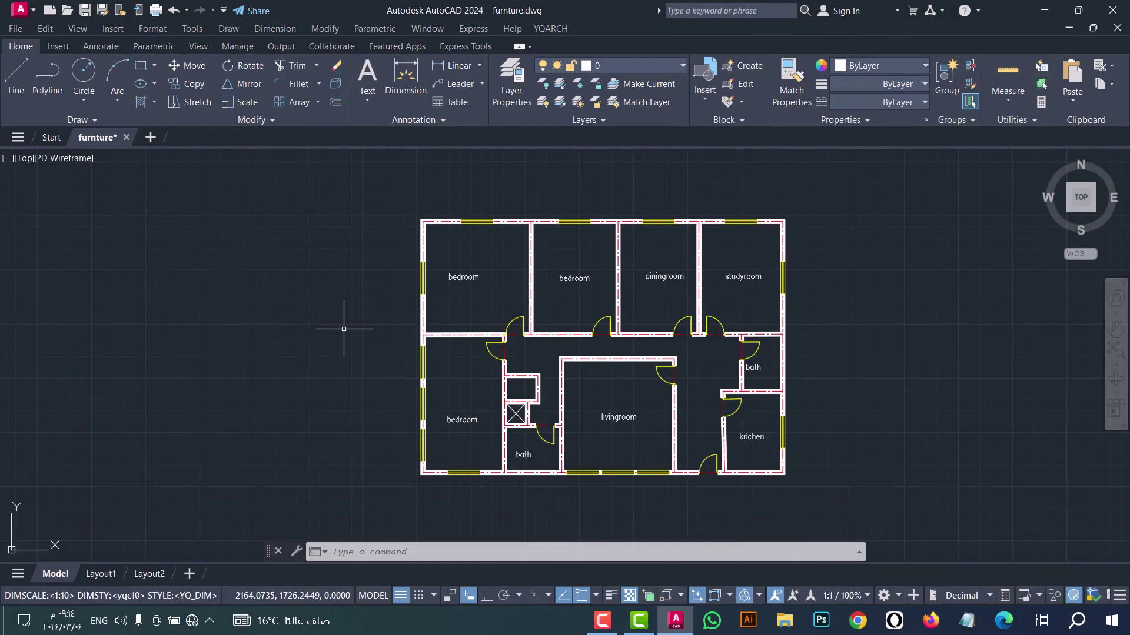
Step: Arrange YQArch Bedroom furniture in the plan's upper-left bedroom, from its lower-left to its upper-right inner corner, using the JJ command
{"action": "type", "text": "JJ"}
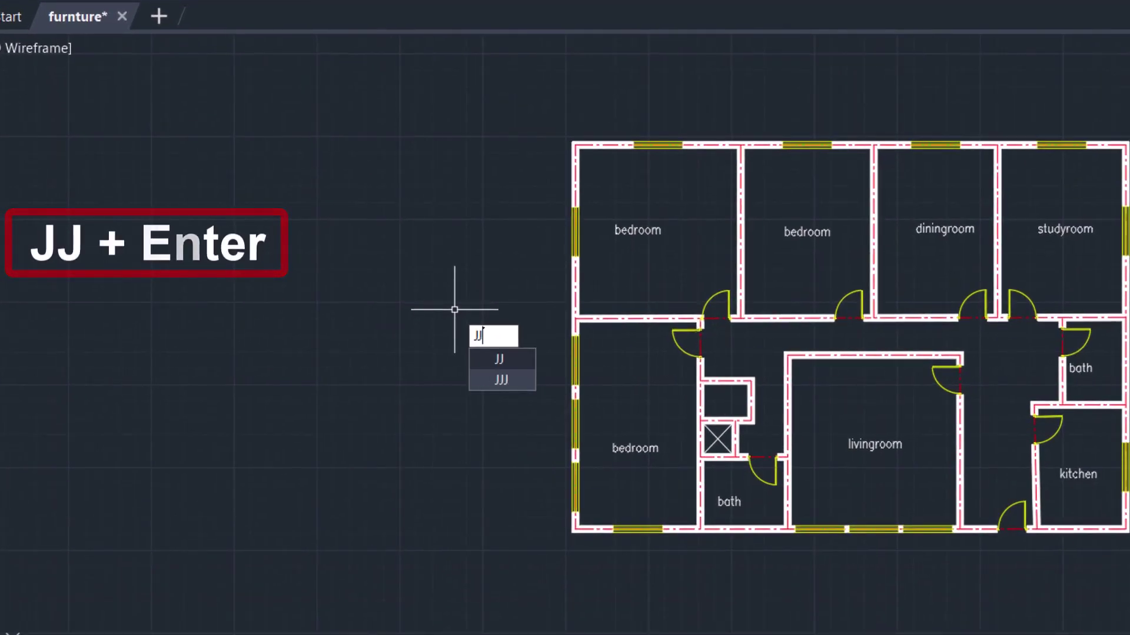
{"action": "key", "text": "Return"}
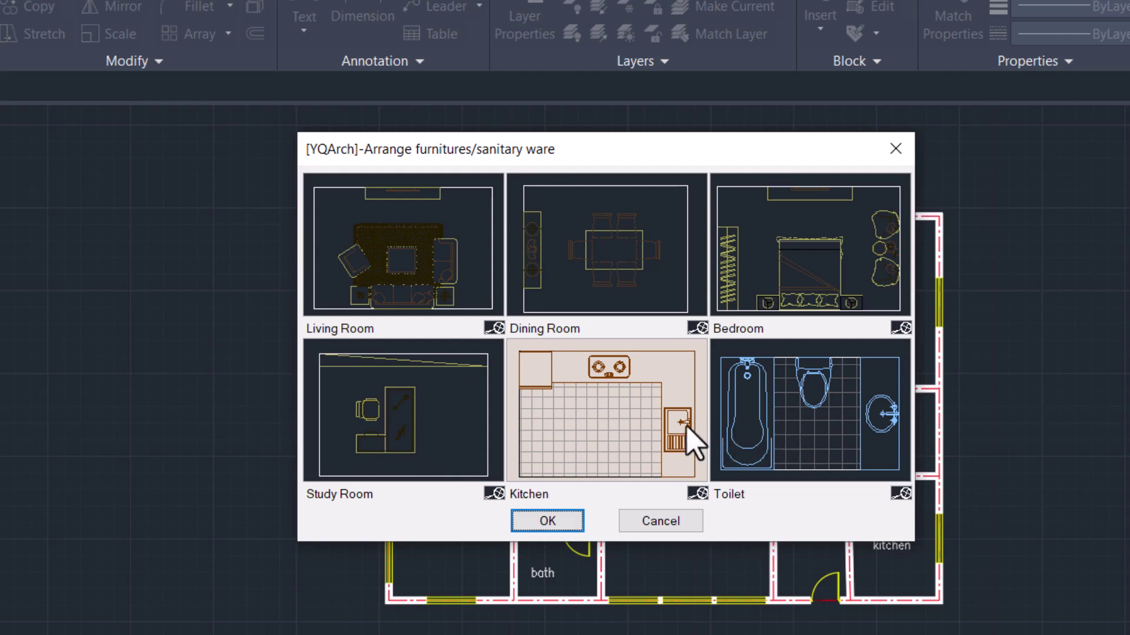
{"action": "left_click", "coordinate": [809, 277]}
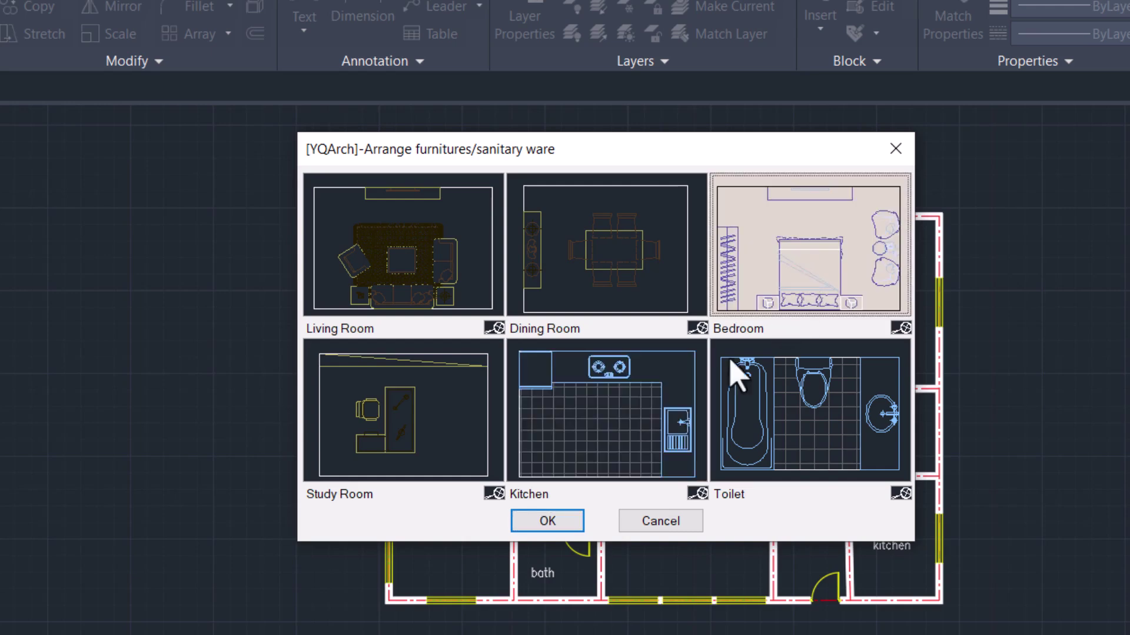
{"action": "left_click", "coordinate": [552, 522]}
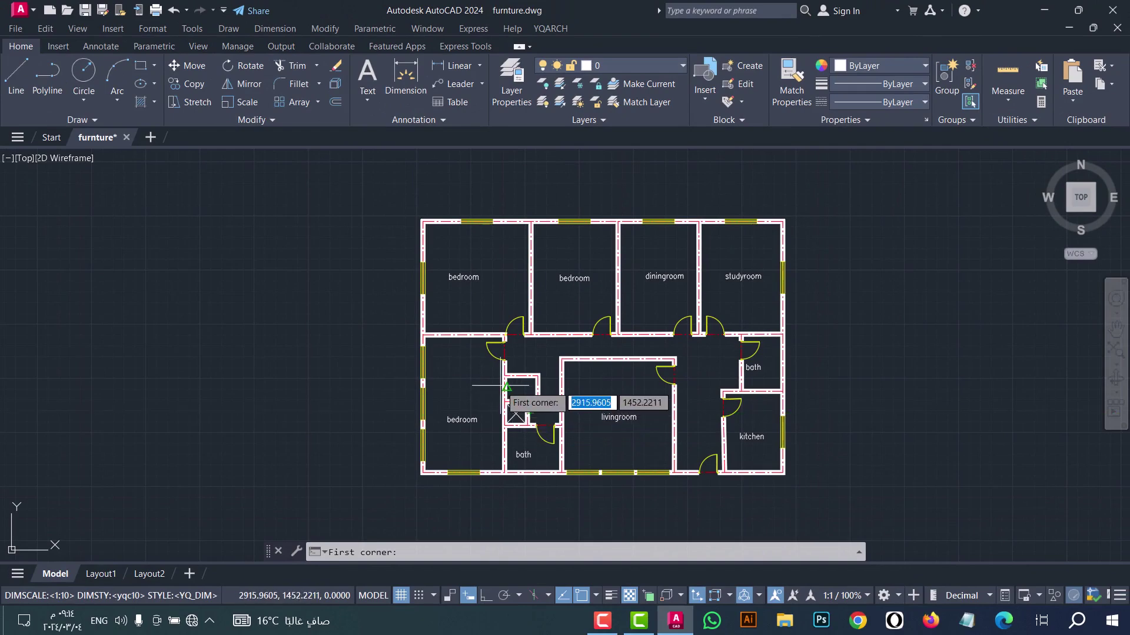
{"action": "scroll", "coordinate": [443, 246], "scroll_direction": "up", "scroll_amount": 4}
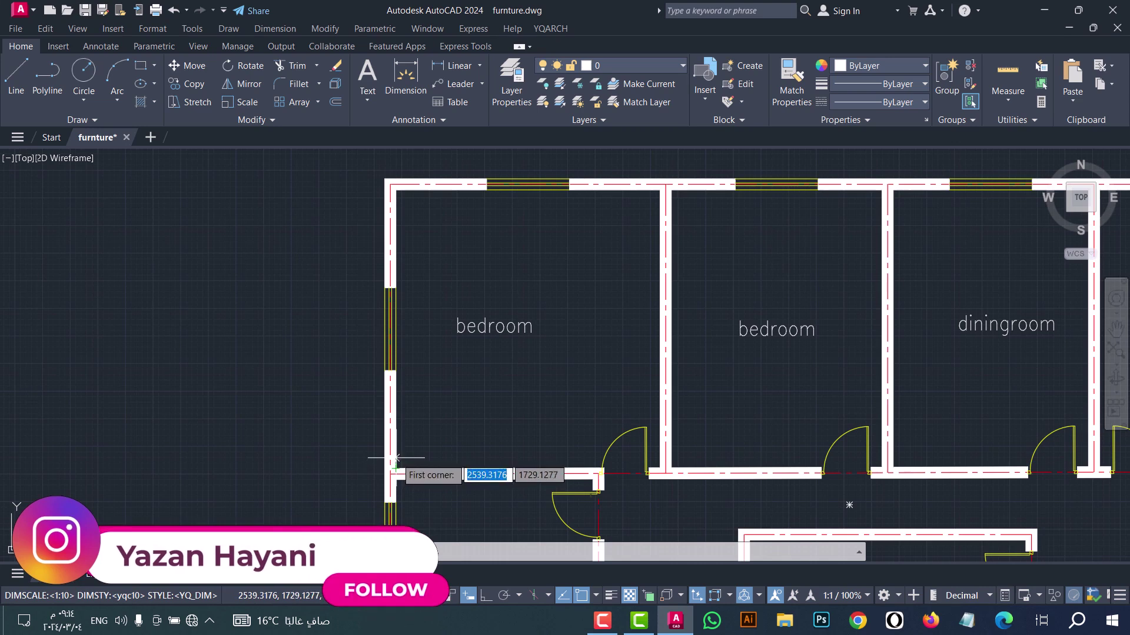
{"action": "left_click", "coordinate": [395, 469]}
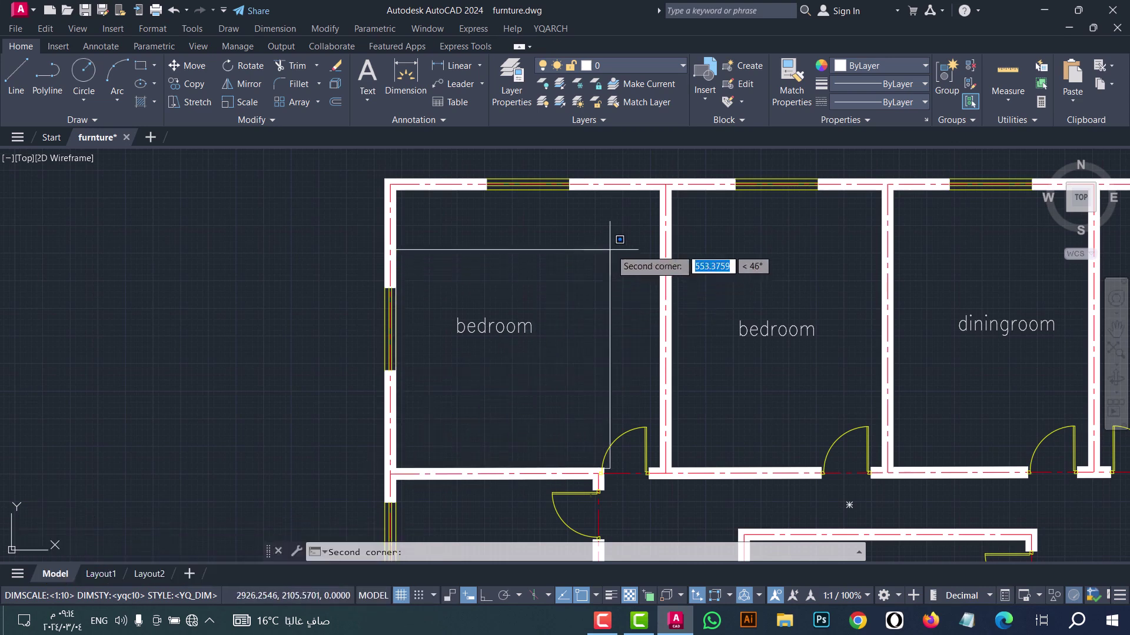
{"action": "left_click", "coordinate": [657, 191]}
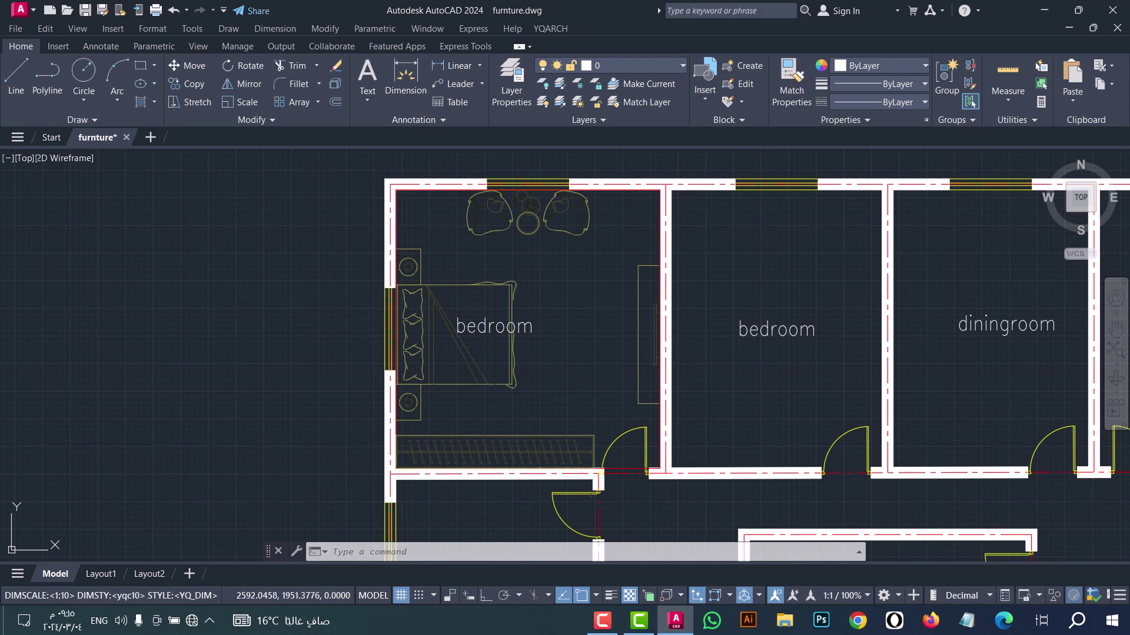
{"action": "key", "text": "space"}
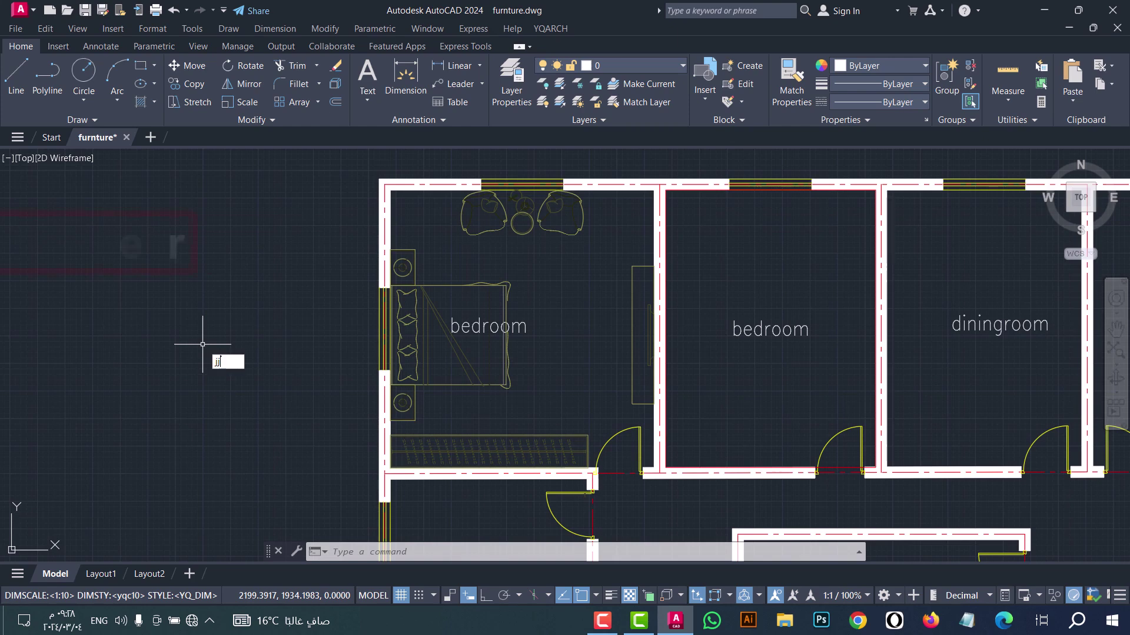
Step: Arrange Bedroom furniture between opposite inner corners of the bedroom beside the dining room, with the bed against its left wall
{"action": "key", "text": "Return"}
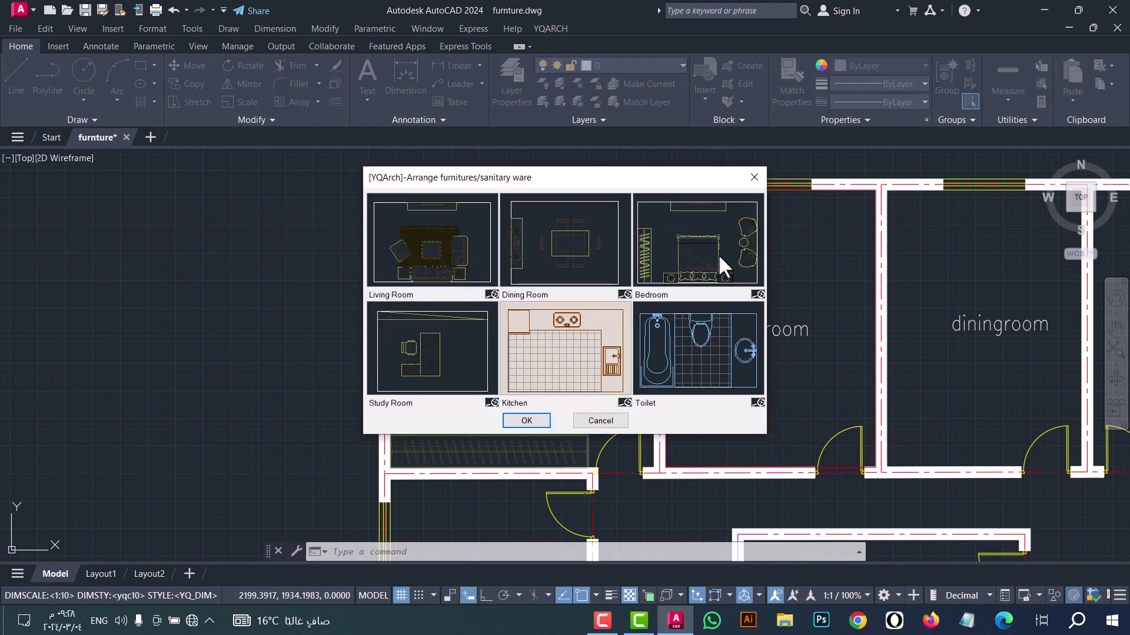
{"action": "left_click", "coordinate": [718, 252]}
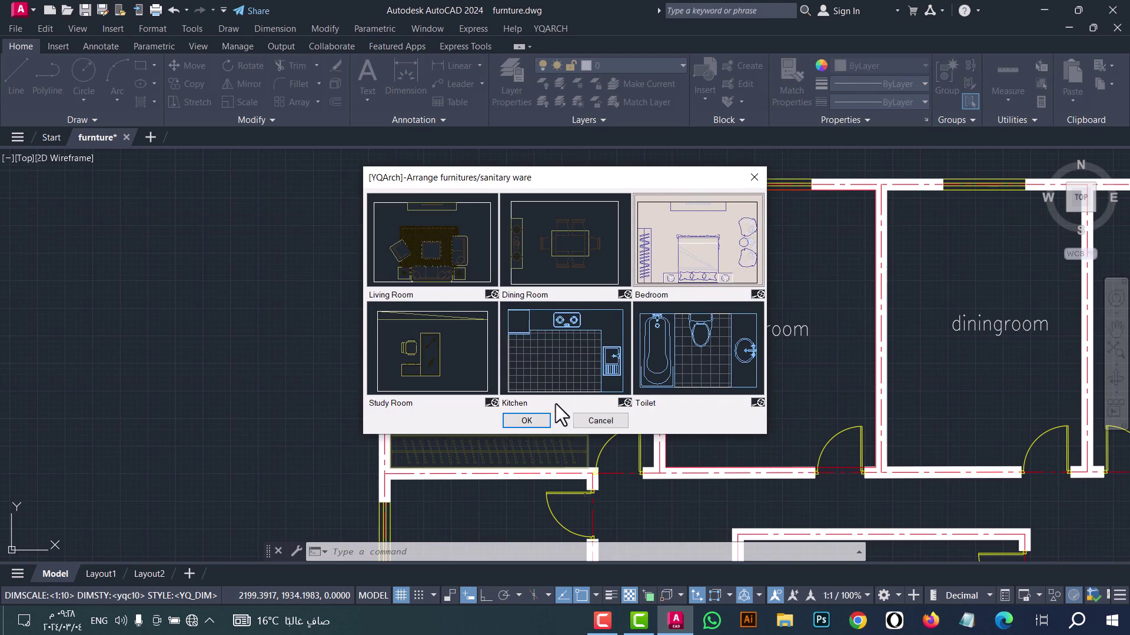
{"action": "left_click", "coordinate": [527, 422]}
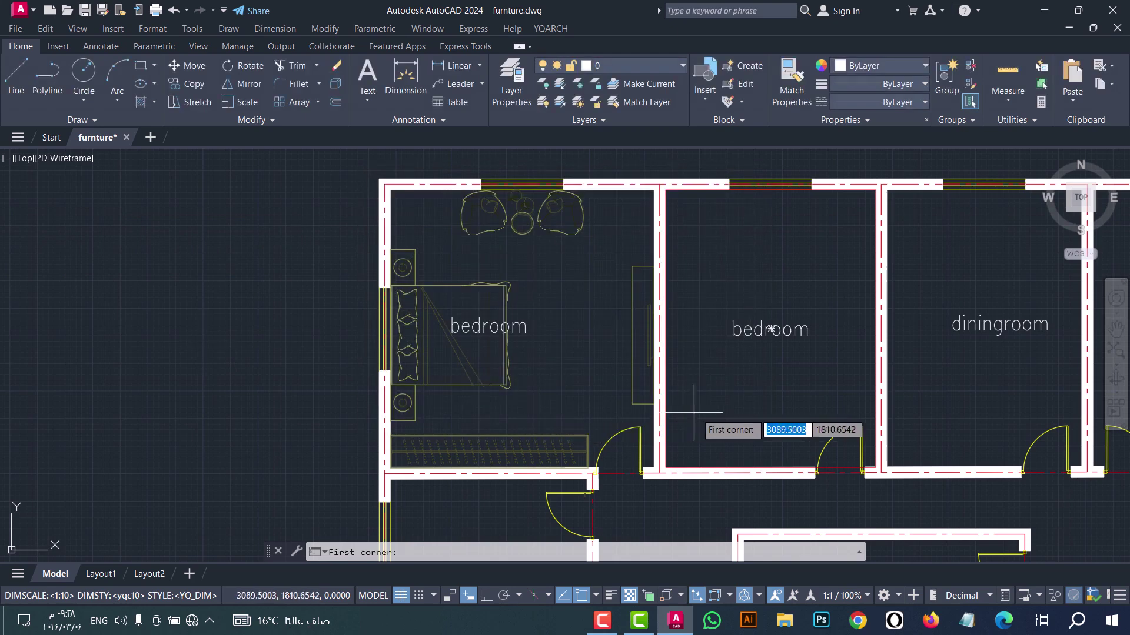
{"action": "left_click", "coordinate": [666, 468]}
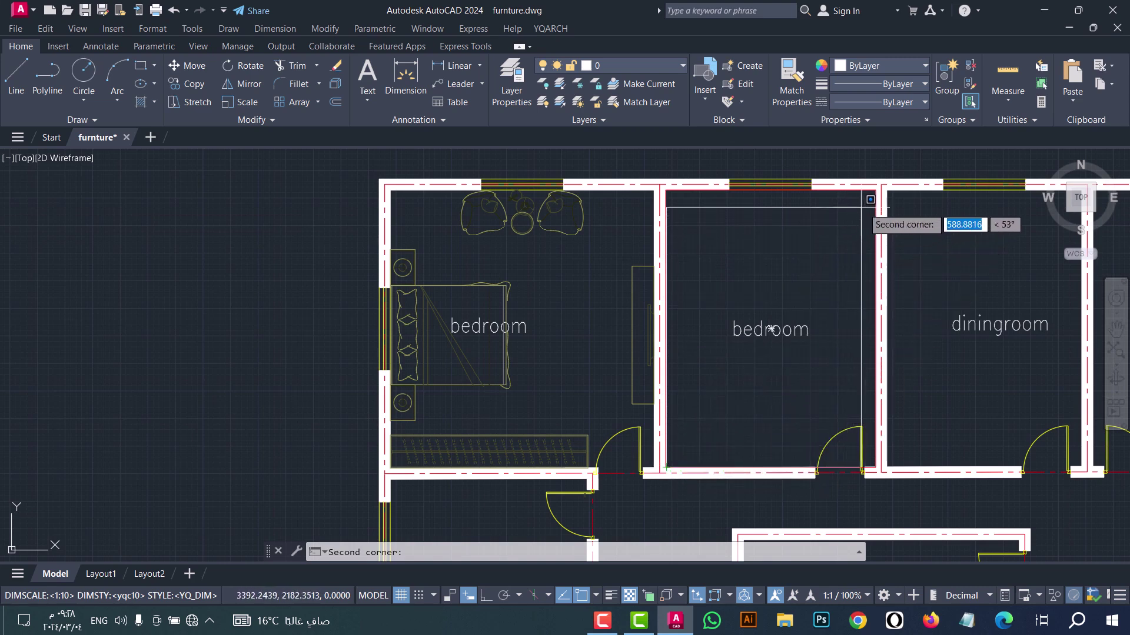
{"action": "left_click", "coordinate": [875, 190]}
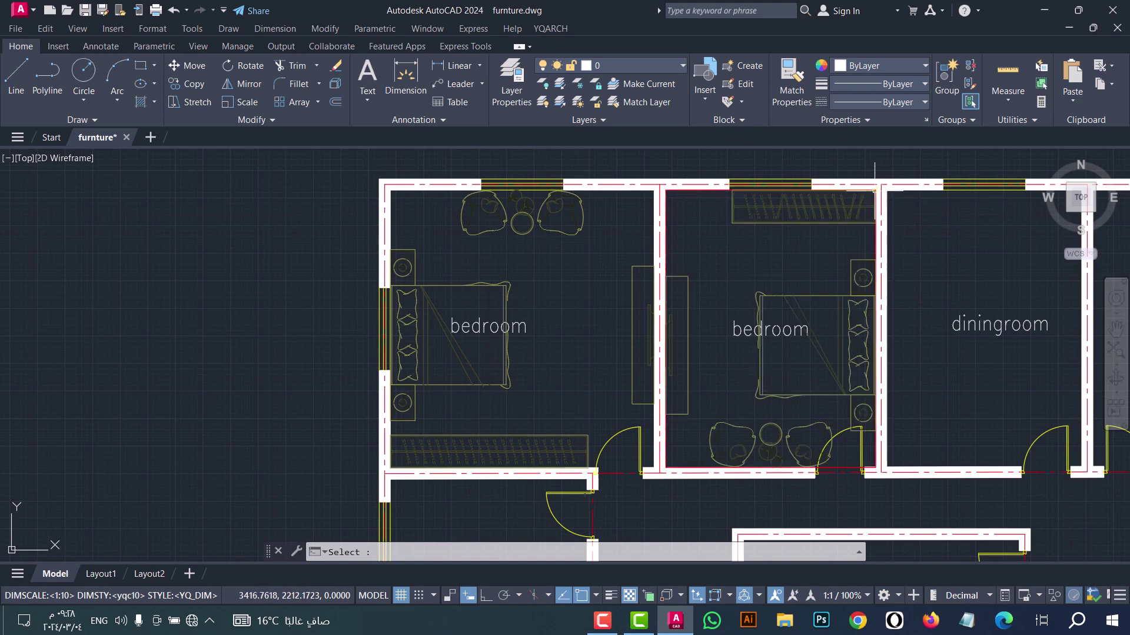
{"action": "left_click", "coordinate": [839, 214]}
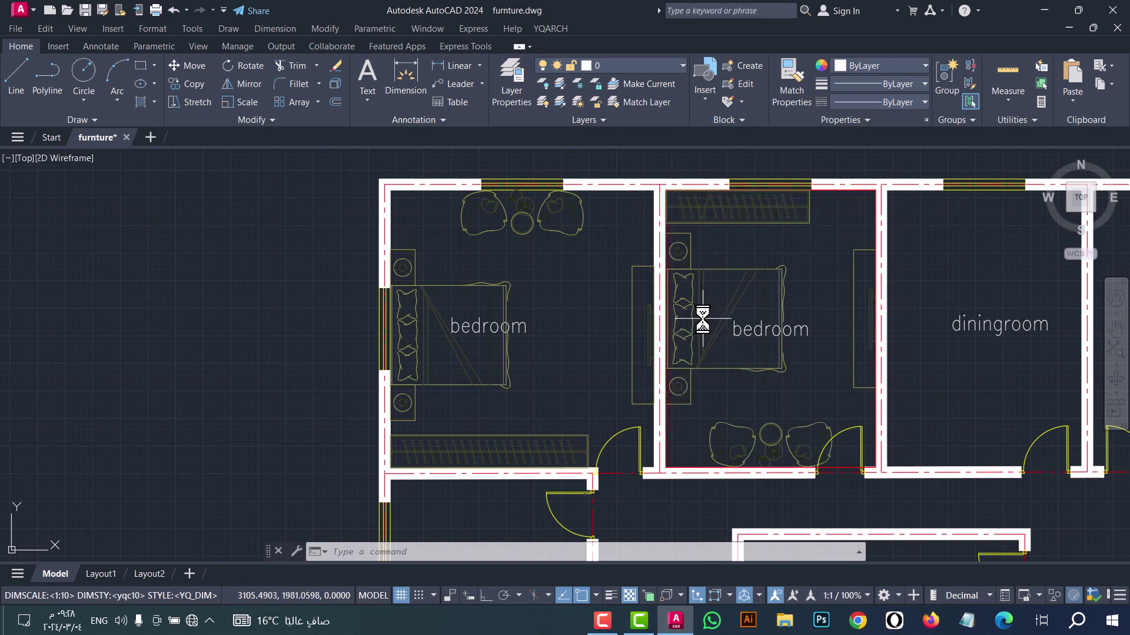
Step: Cycle the room mode back to the bedroom set and switch the middle bedroom's bed and chairs to smaller variants
{"action": "right_click", "coordinate": [701, 320]}
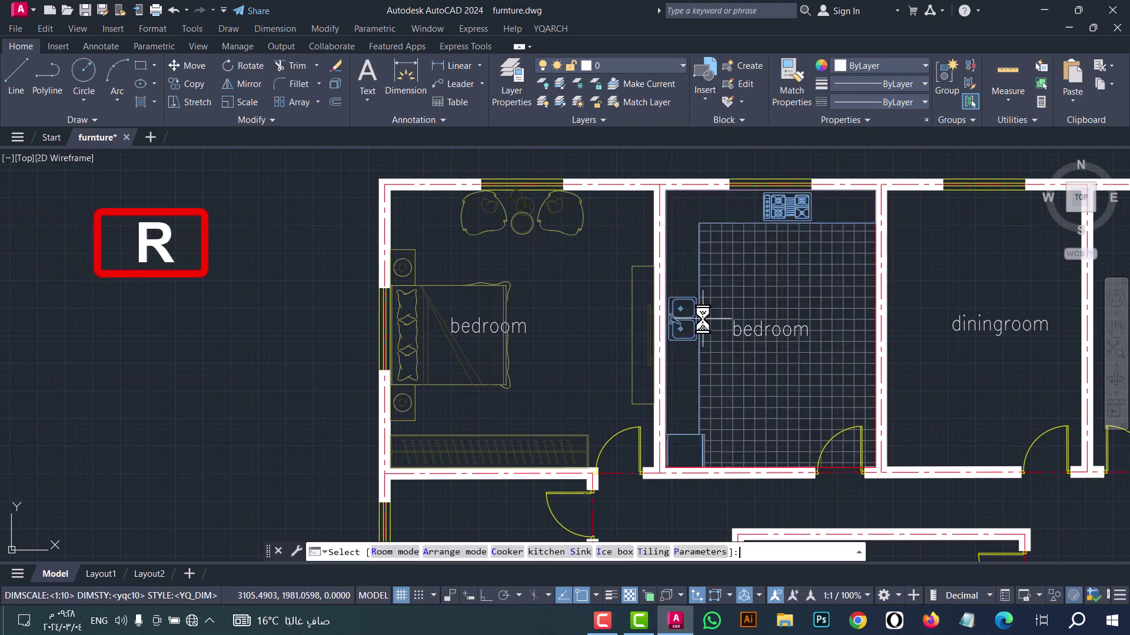
{"action": "right_click", "coordinate": [702, 320]}
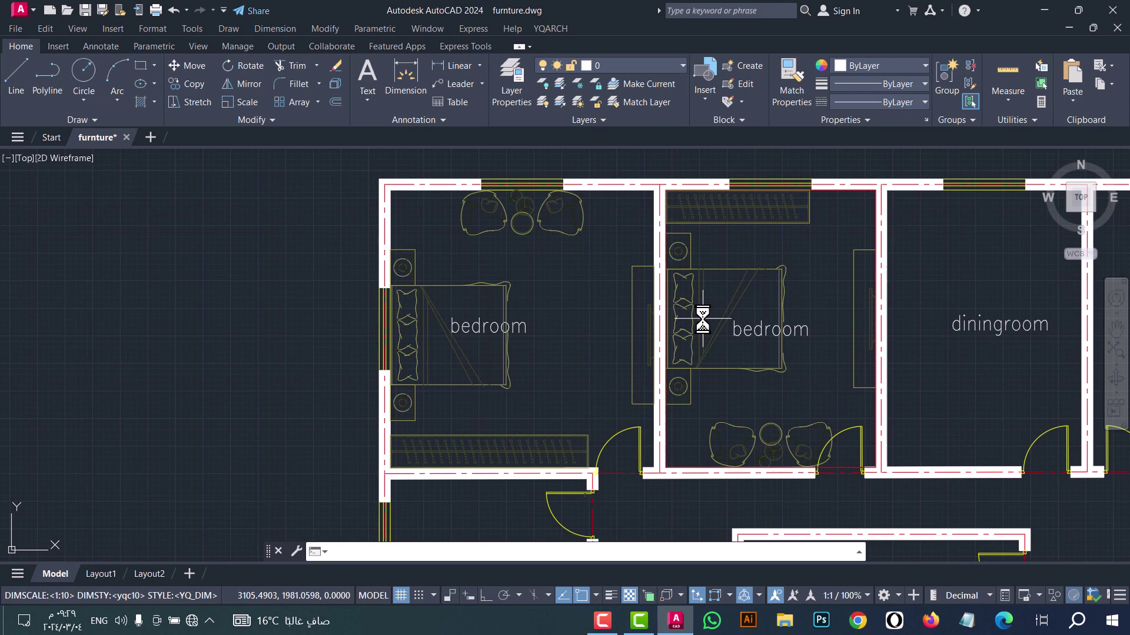
{"action": "key", "text": "a"}
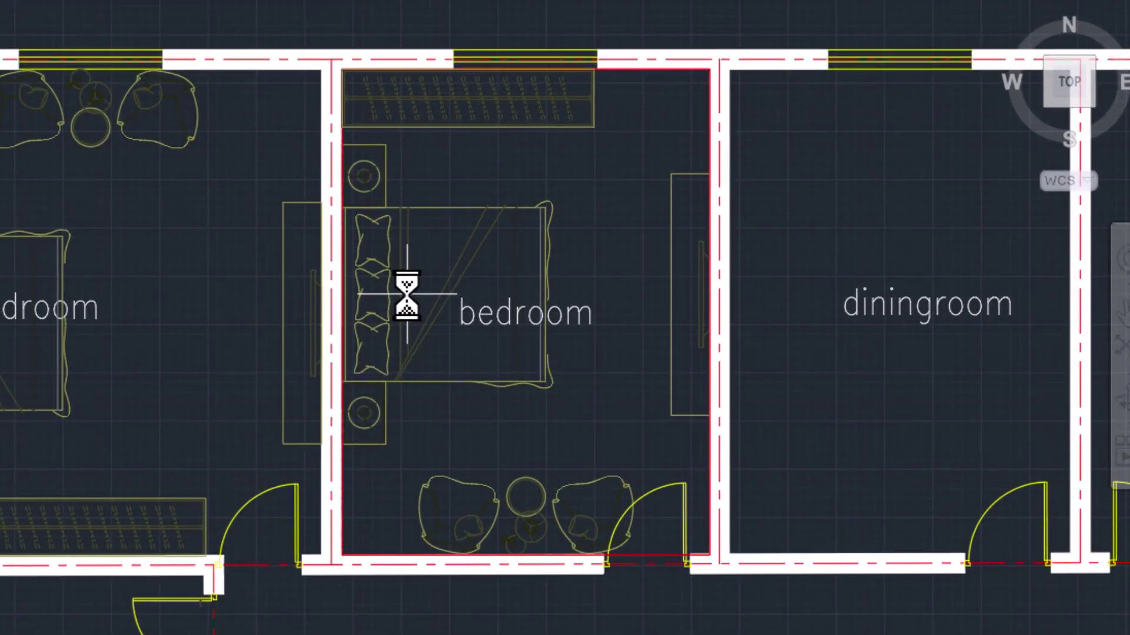
{"action": "key", "text": "b"}
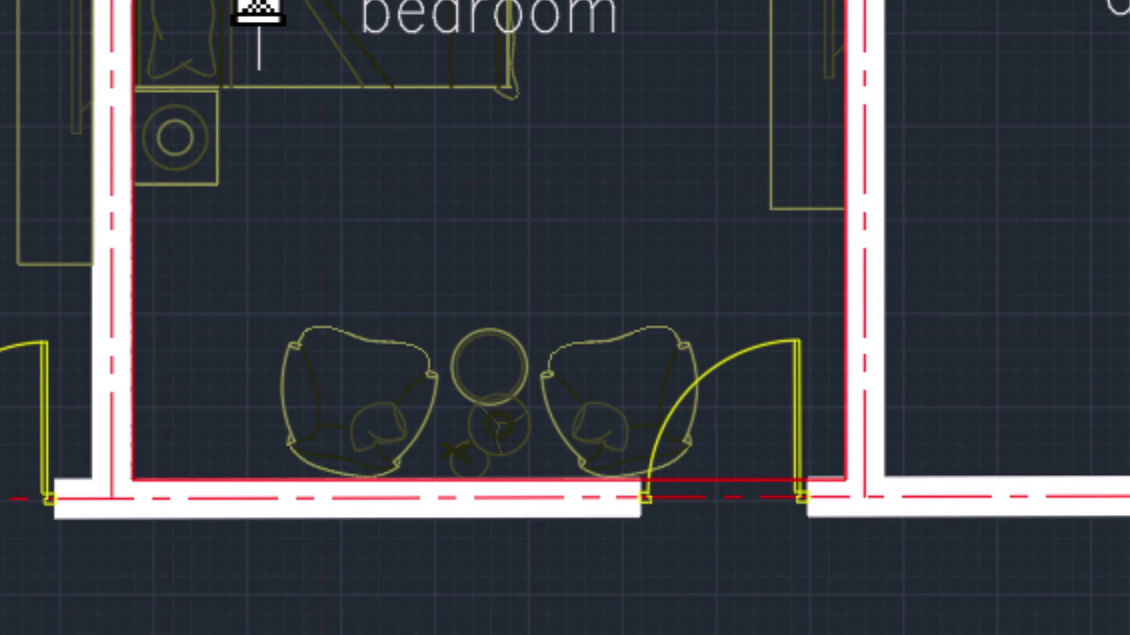
{"action": "key", "text": "c"}
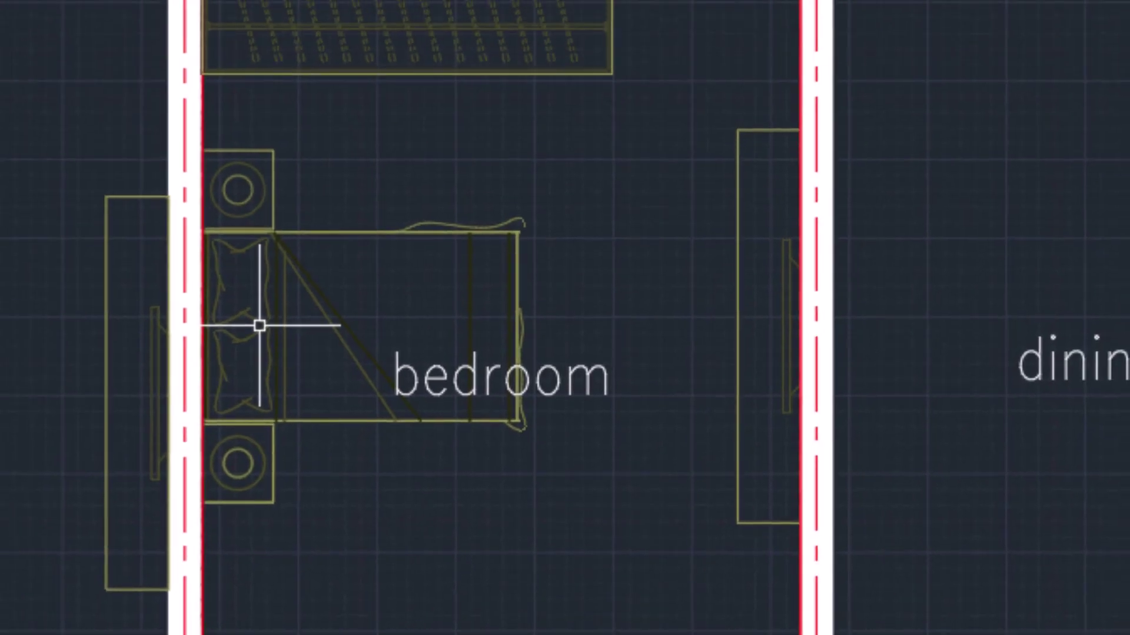
{"action": "key", "text": "t"}
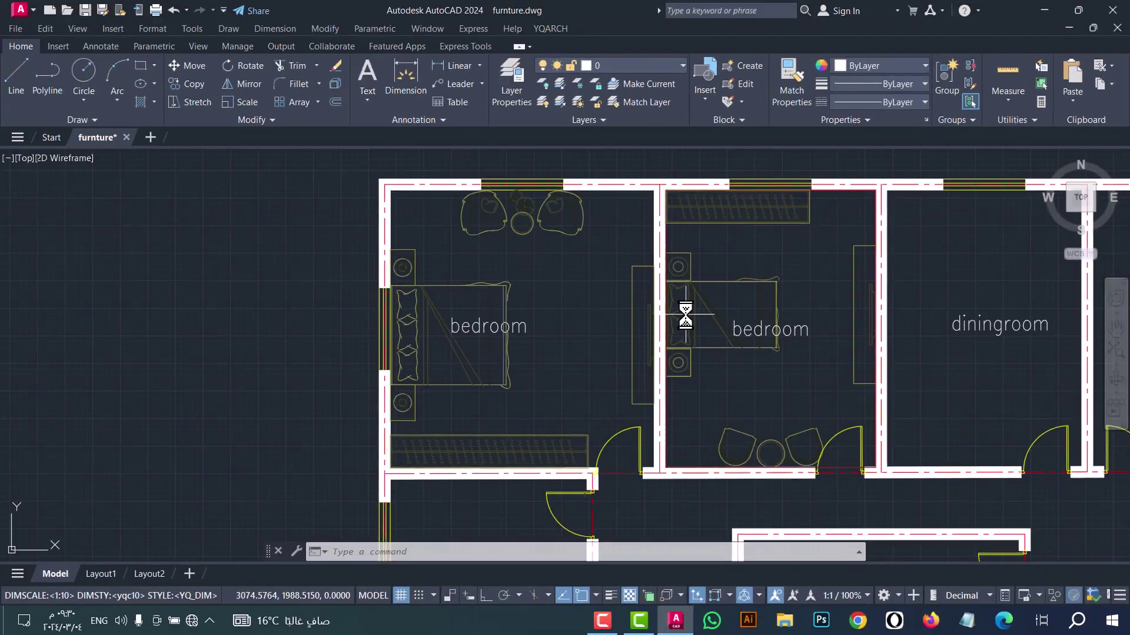
Step: Arrange Bedroom furniture in the plan's lower-left bedroom, from its lower-left to its upper-right inner corner
{"action": "type", "text": "p"}
{"action": "key", "text": "Return"}
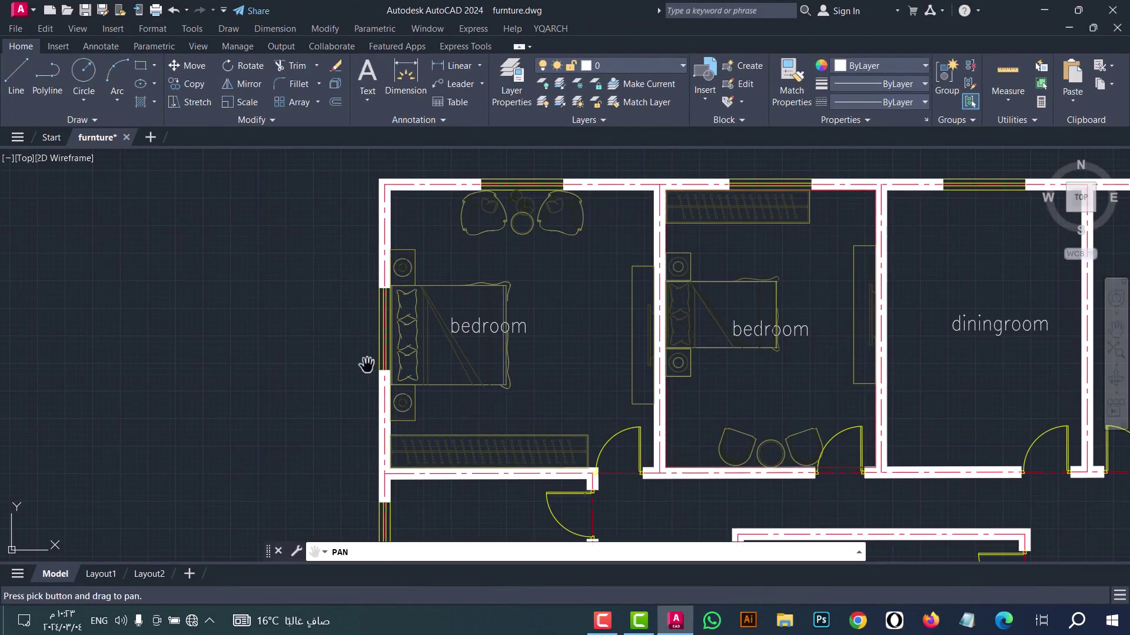
{"action": "left_click_drag", "start_coordinate": [295, 441], "coordinate": [306, 232]}
{"action": "mouse_move", "coordinate": [332, 383]}
{"action": "left_mouse_down"}
{"action": "mouse_move", "coordinate": [338, 305]}
{"action": "mouse_move", "coordinate": [311, 319]}
{"action": "left_mouse_up"}
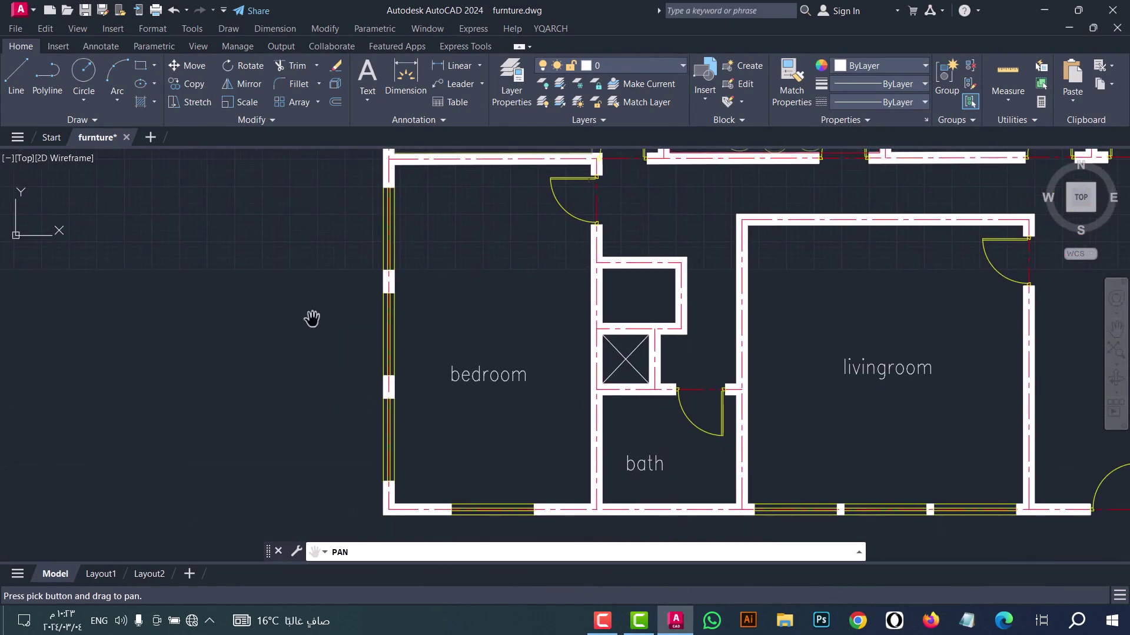
{"action": "key", "text": "Escape"}
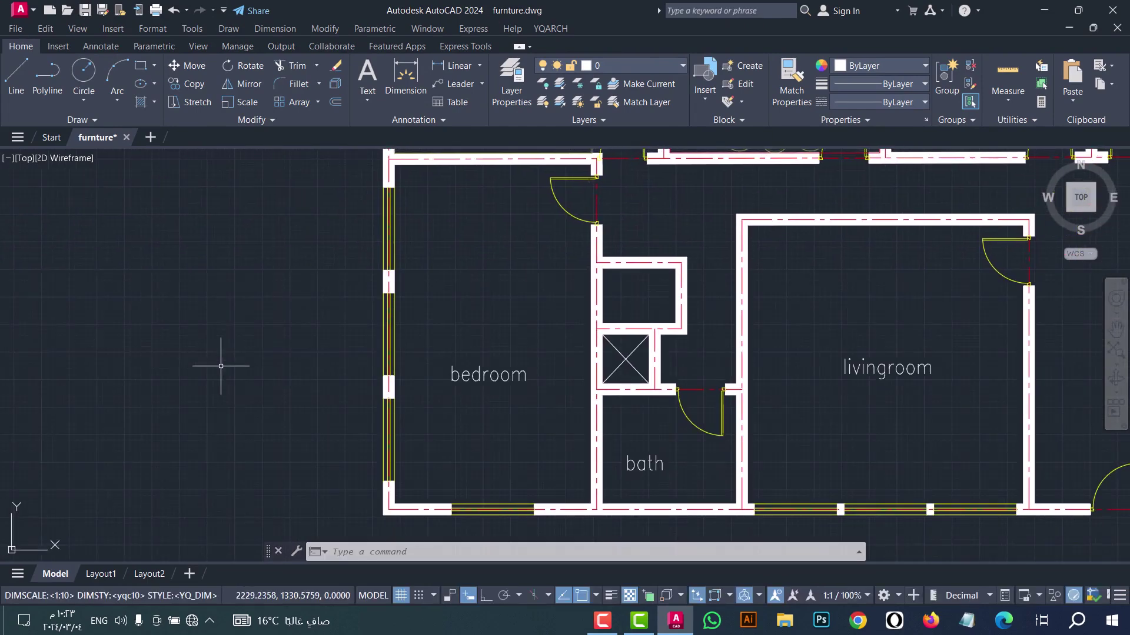
{"action": "key", "text": "Return"}
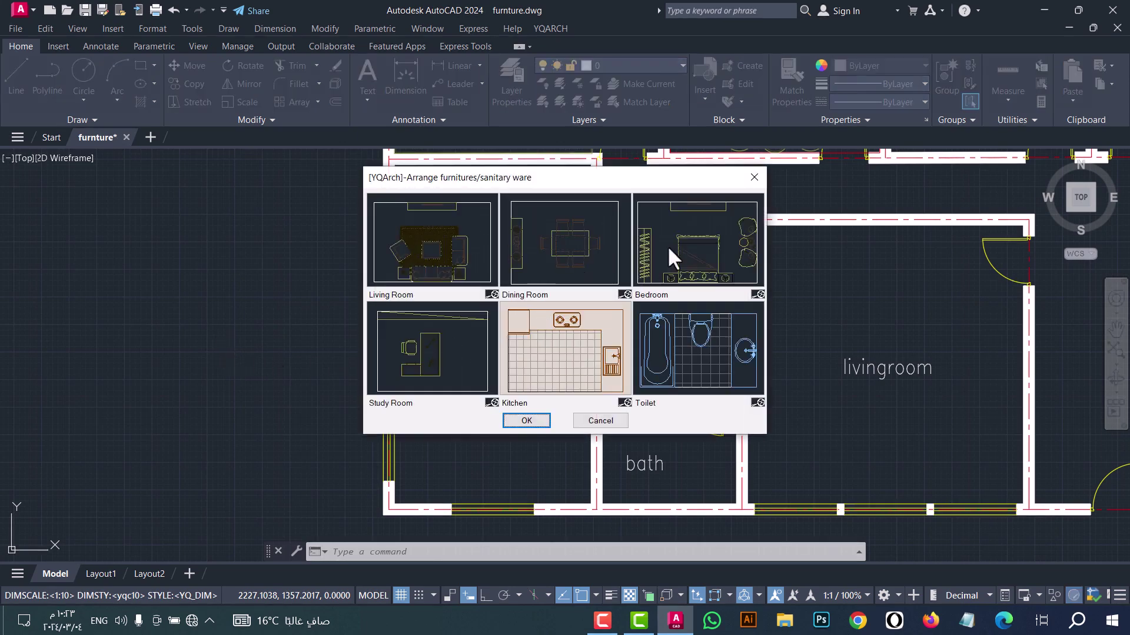
{"action": "left_click", "coordinate": [700, 239]}
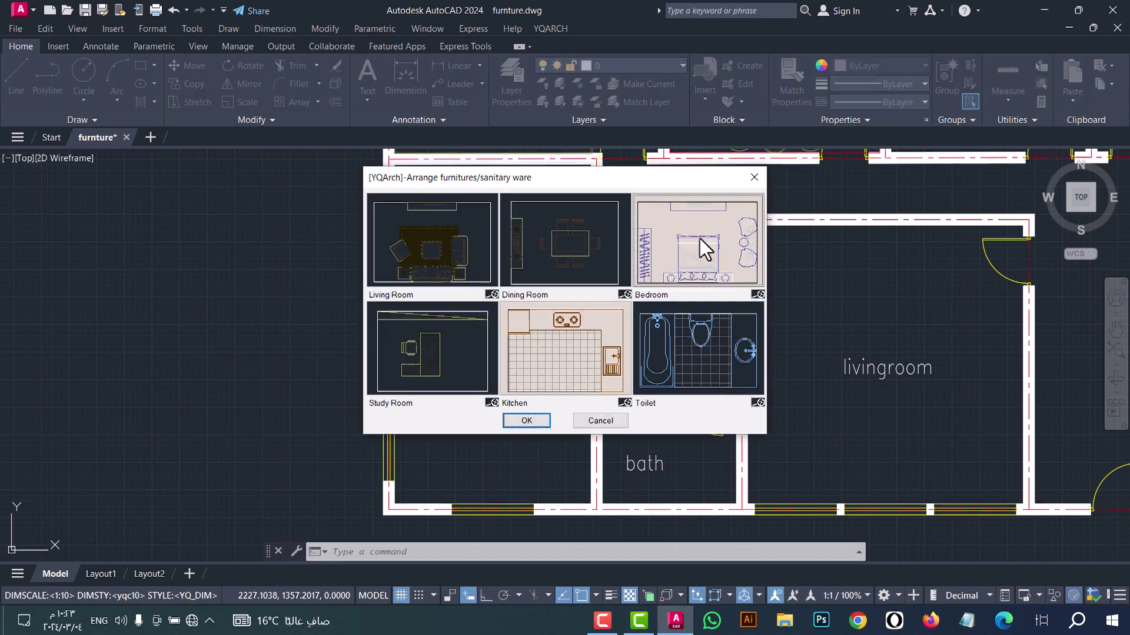
{"action": "left_click", "coordinate": [527, 421]}
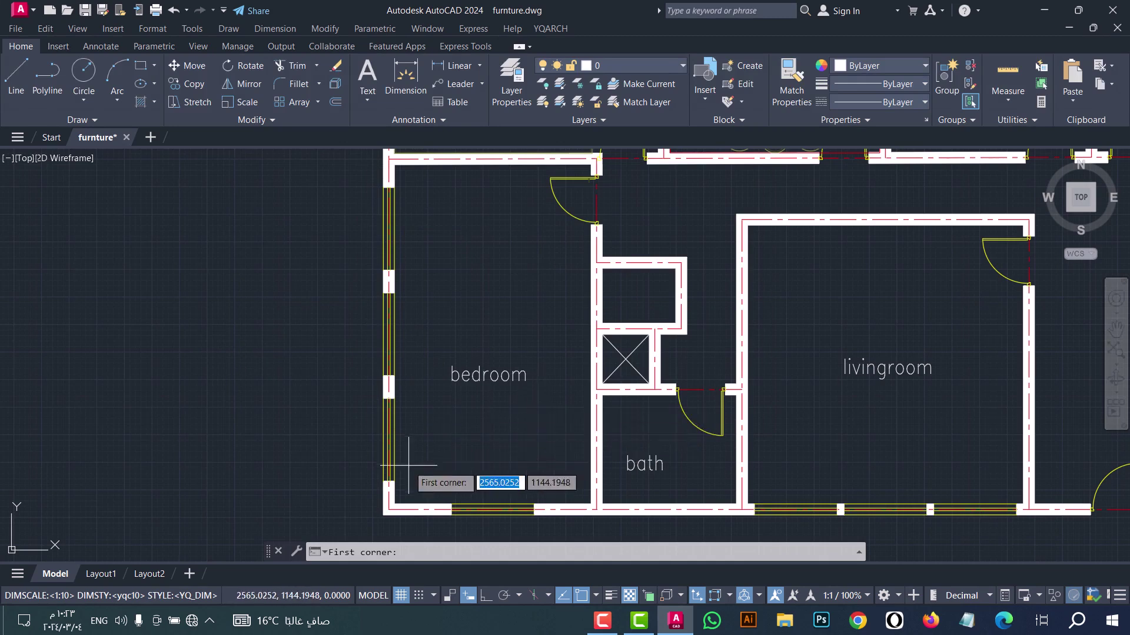
{"action": "left_click", "coordinate": [394, 504]}
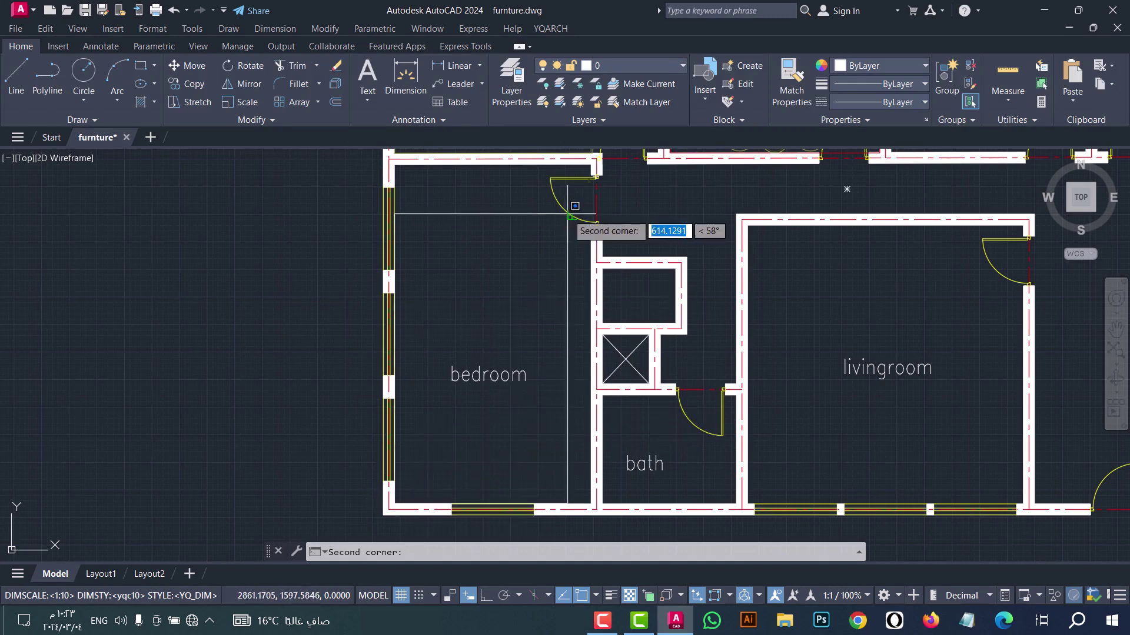
{"action": "left_click", "coordinate": [593, 161]}
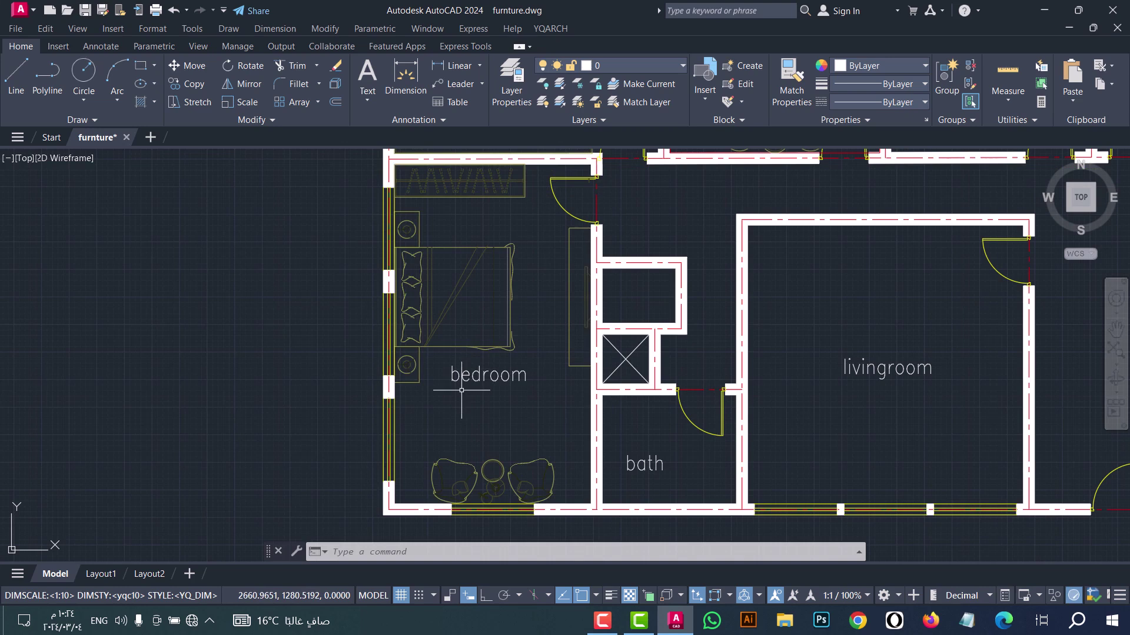
Step: Move the chairs and round table in the lower-left bedroom straight up, away from the window wall
{"action": "left_click", "coordinate": [575, 475]}
{"action": "left_click", "coordinate": [430, 451]}
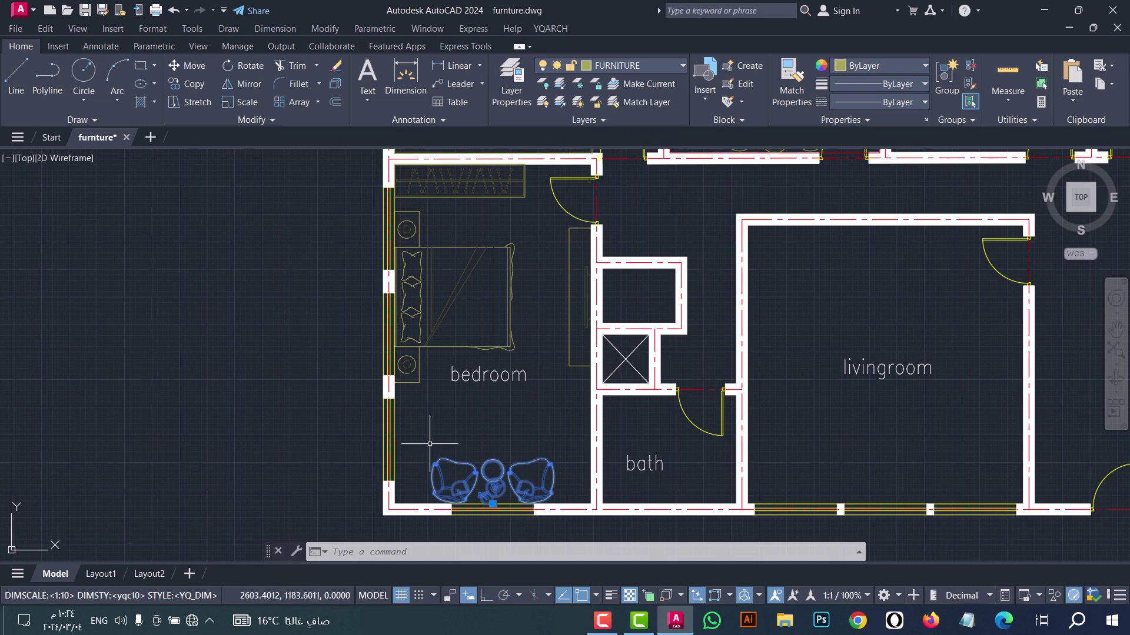
{"action": "type", "text": "m"}
{"action": "key", "text": "Return"}
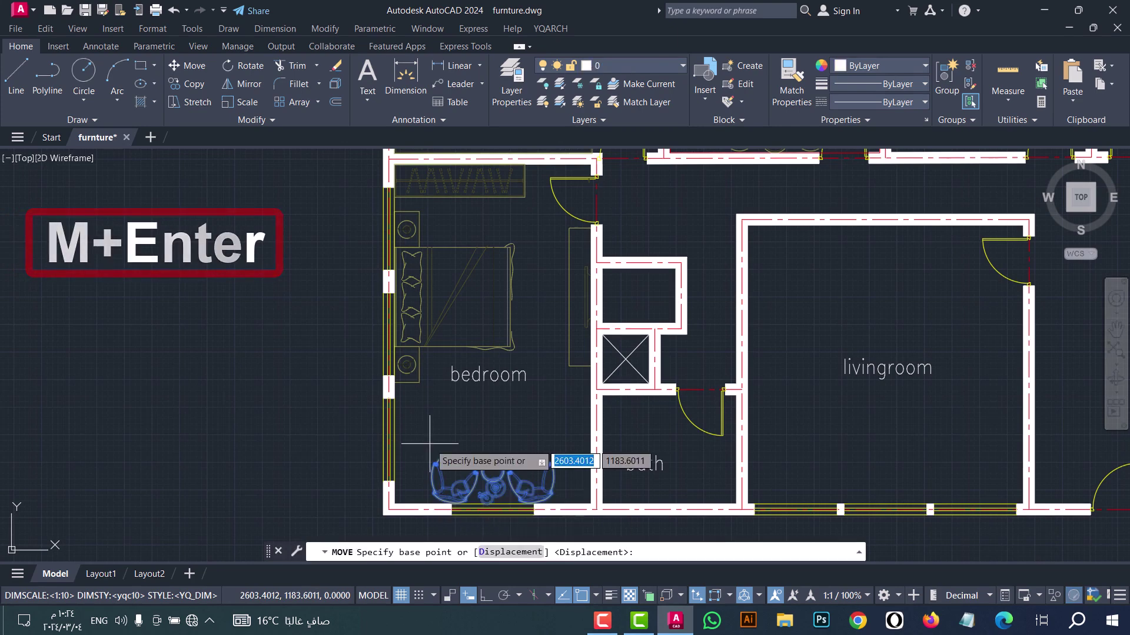
{"action": "left_click", "coordinate": [491, 448]}
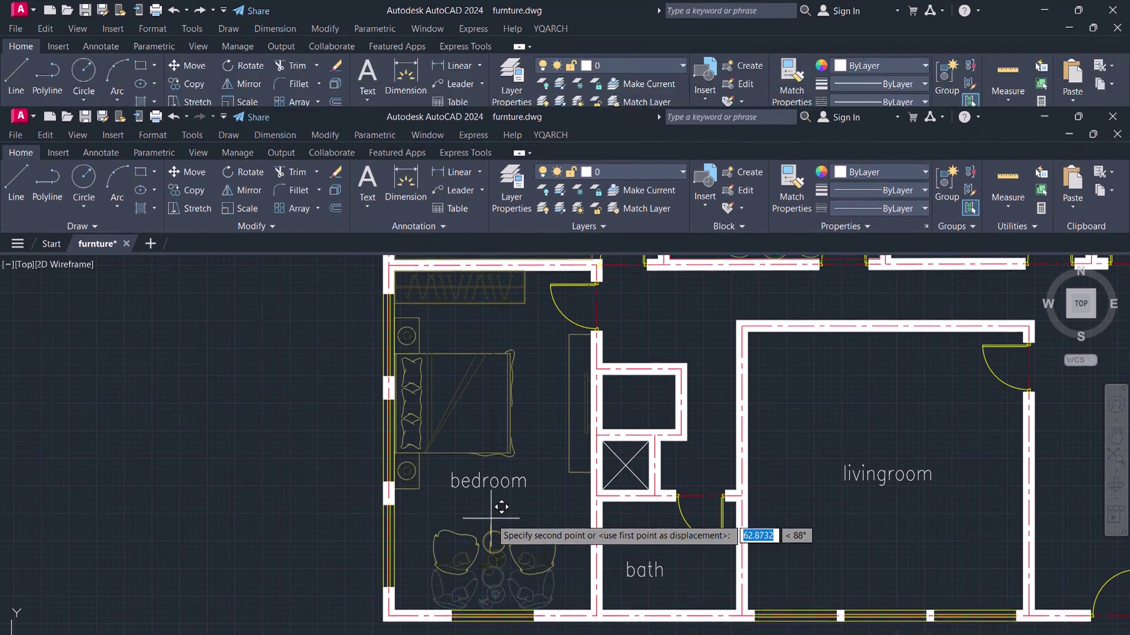
{"action": "left_click", "coordinate": [491, 518]}
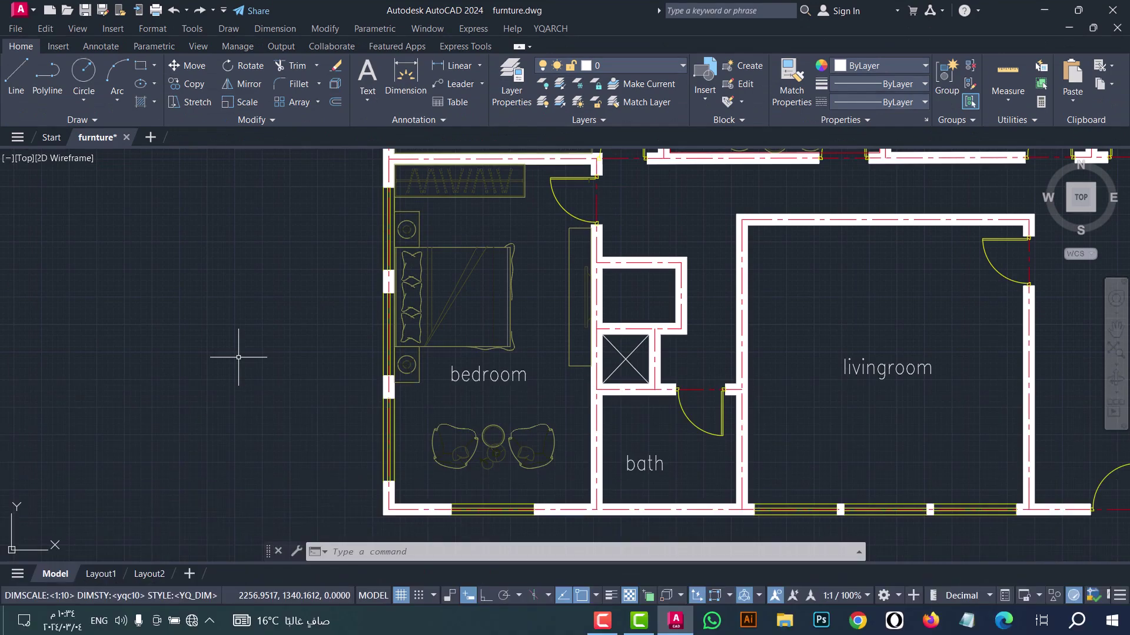
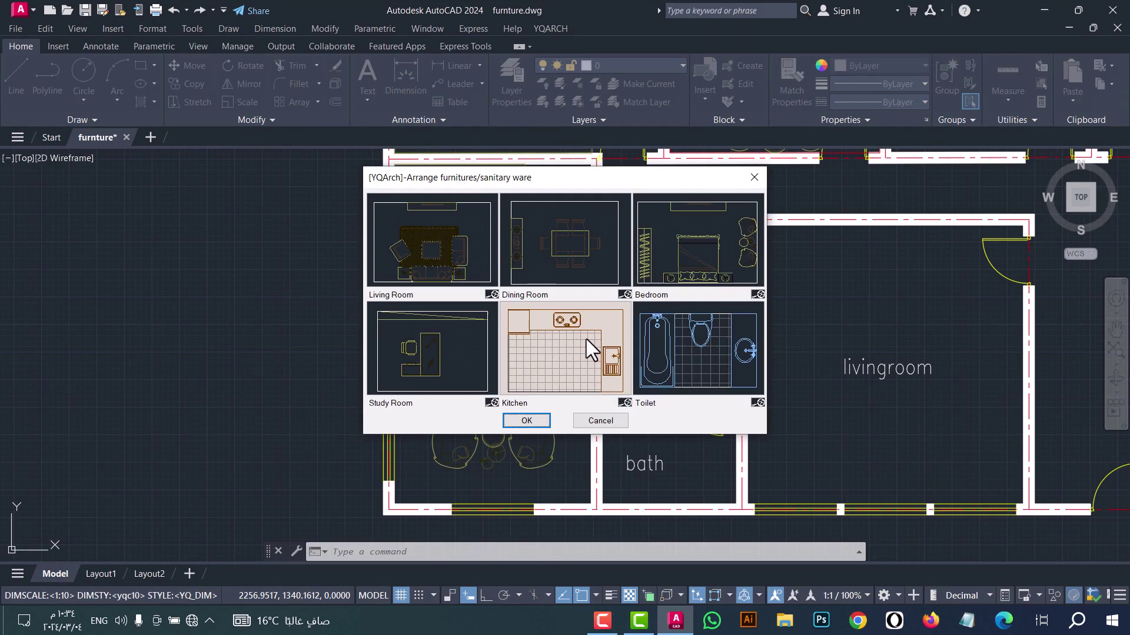
Step: Arrange YQArch Kitchen furniture in the kitchen, from its lower-left to its upper-right inner corner
{"action": "left_click", "coordinate": [569, 357]}
{"action": "left_click", "coordinate": [546, 419]}
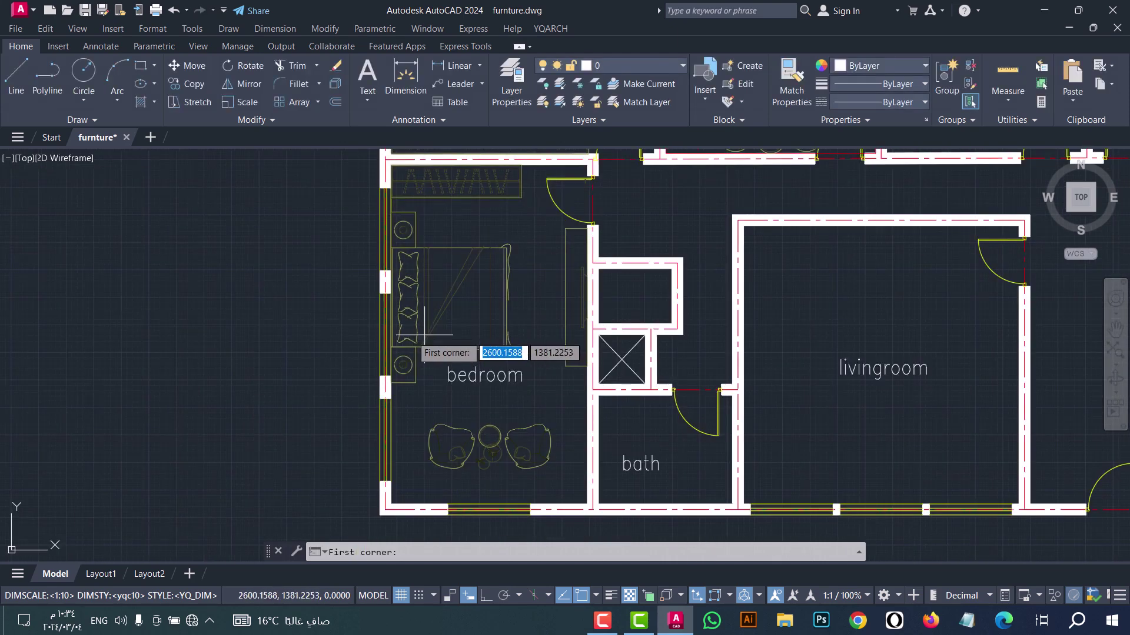
{"action": "scroll", "coordinate": [423, 334], "scroll_direction": "down", "scroll_amount": 5}
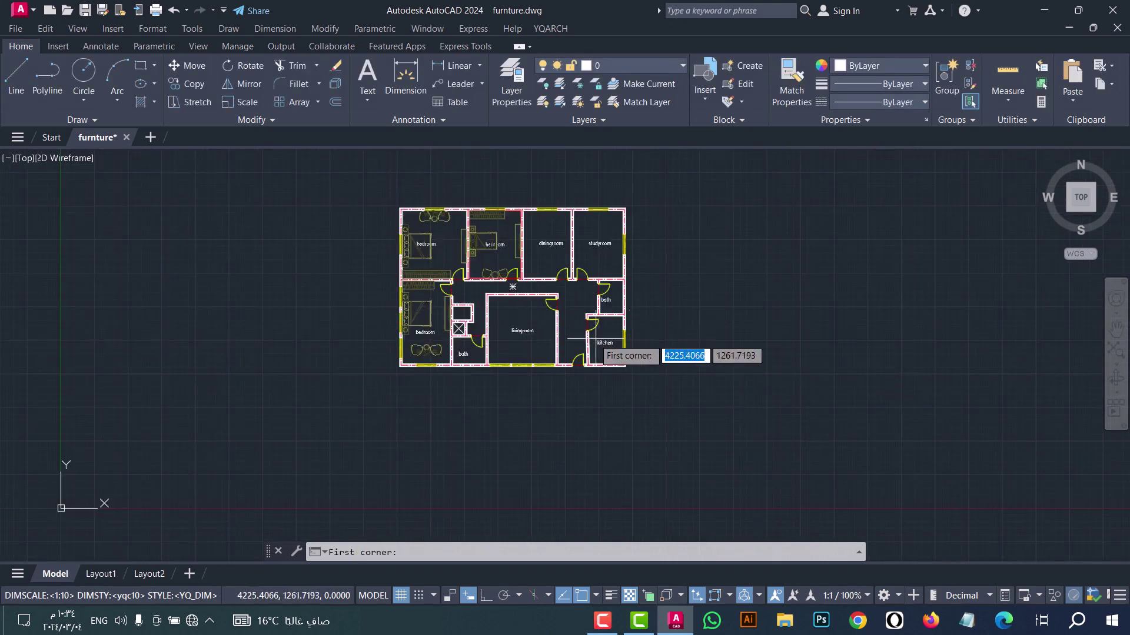
{"action": "scroll", "coordinate": [629, 338], "scroll_direction": "up", "scroll_amount": 8}
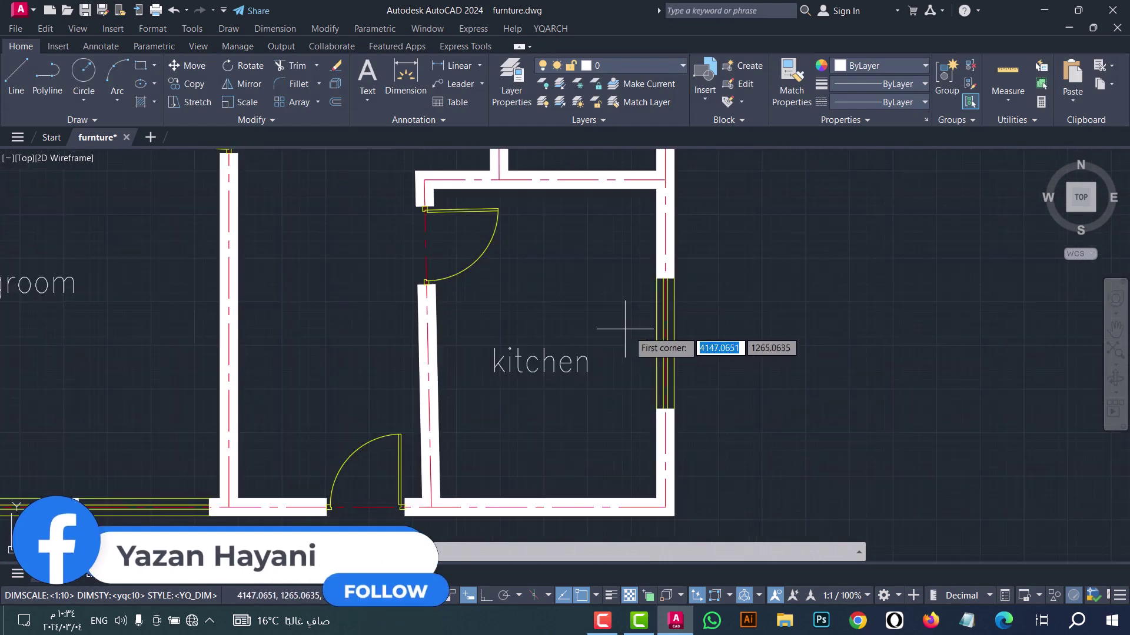
{"action": "left_click", "coordinate": [440, 499]}
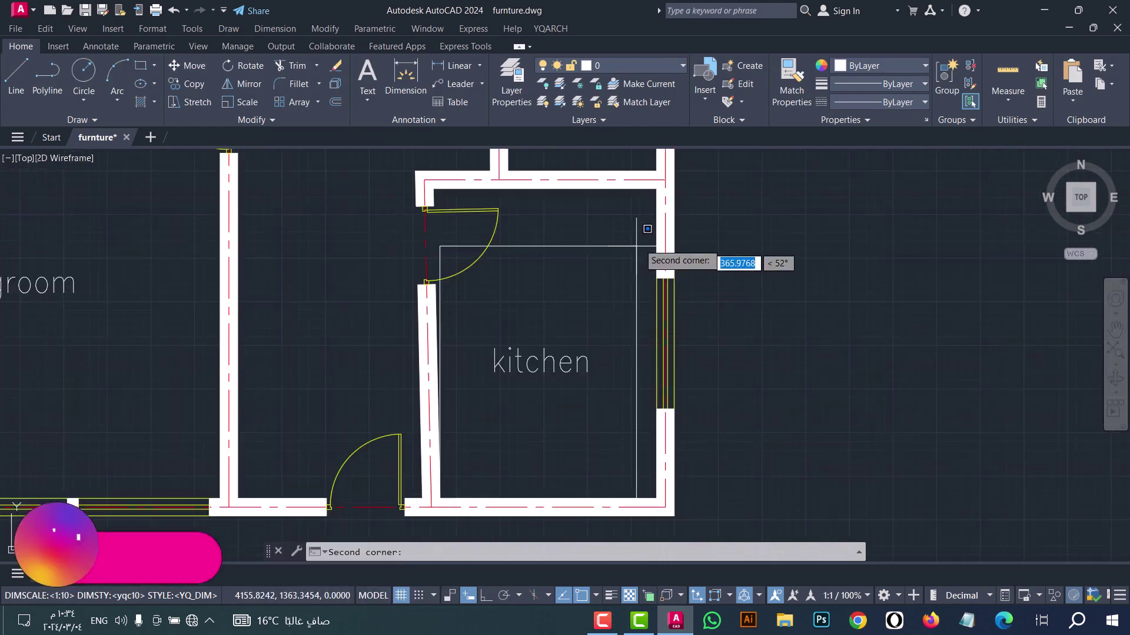
{"action": "left_click", "coordinate": [656, 189]}
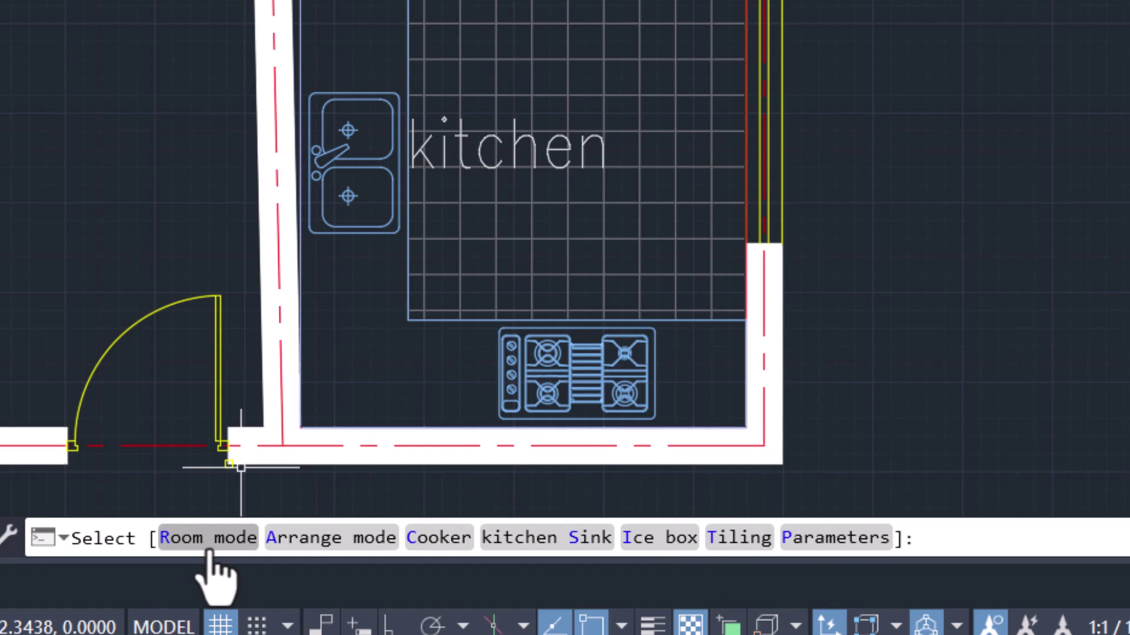
Step: Change the kitchen's arrangement to counters along the window and lower walls, with a two-burner cooker and another double-sink variant
{"action": "left_click", "coordinate": [347, 547]}
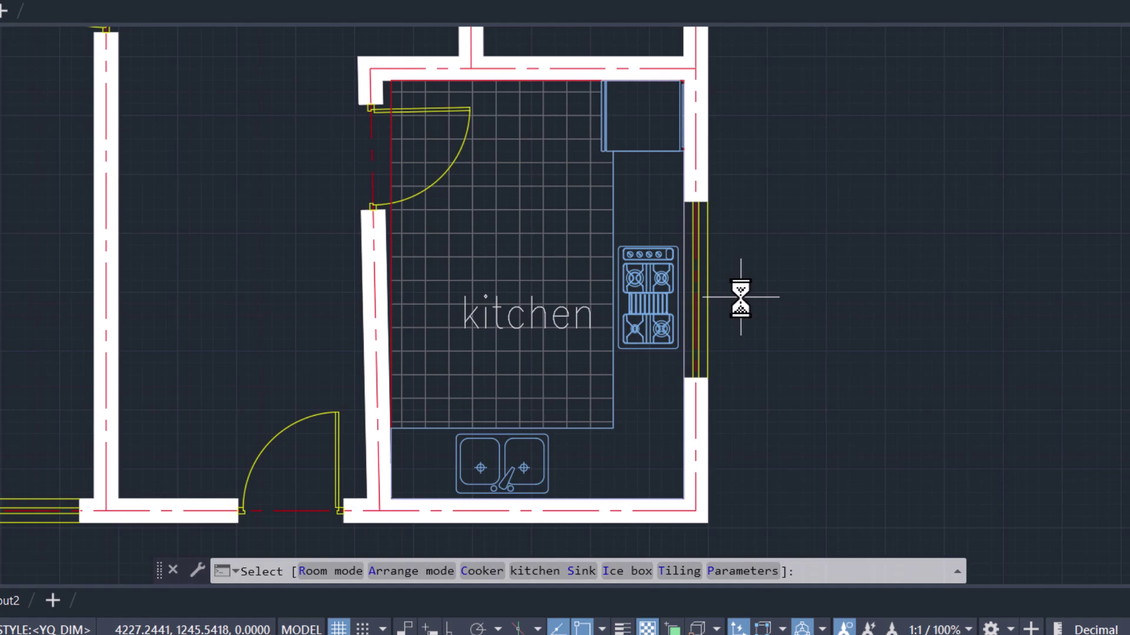
{"action": "key", "text": "c"}
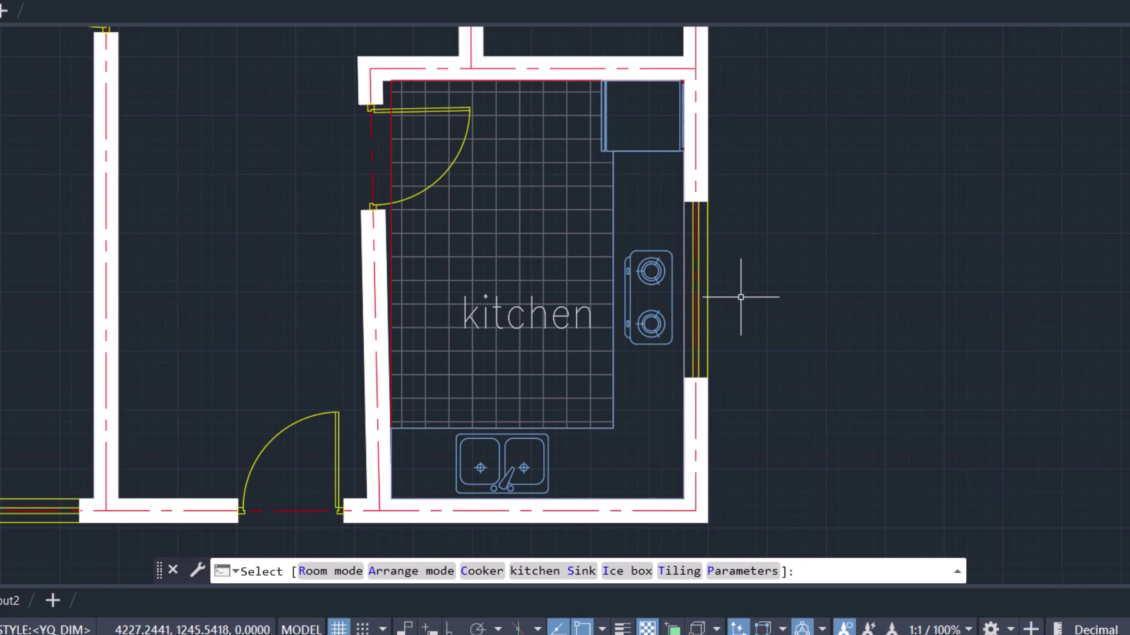
{"action": "key", "text": "s"}
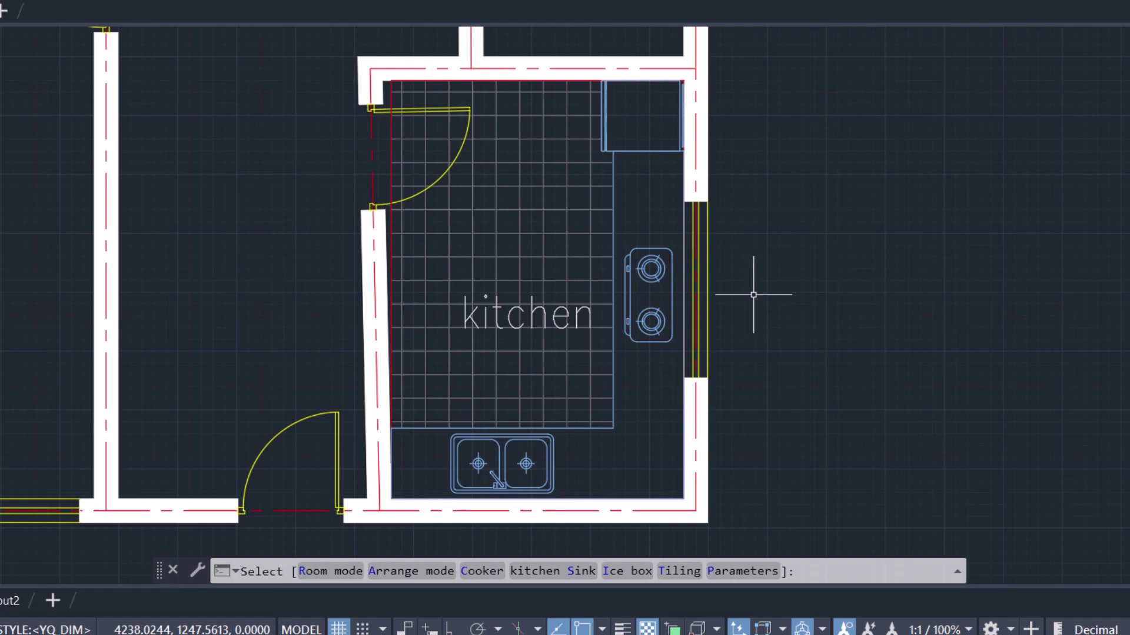
Step: Switch the kitchen's ice box to the wider double-door variant and toggle the floor tiling off and back on
{"action": "type", "text": "i"}
{"action": "key", "text": "Return"}
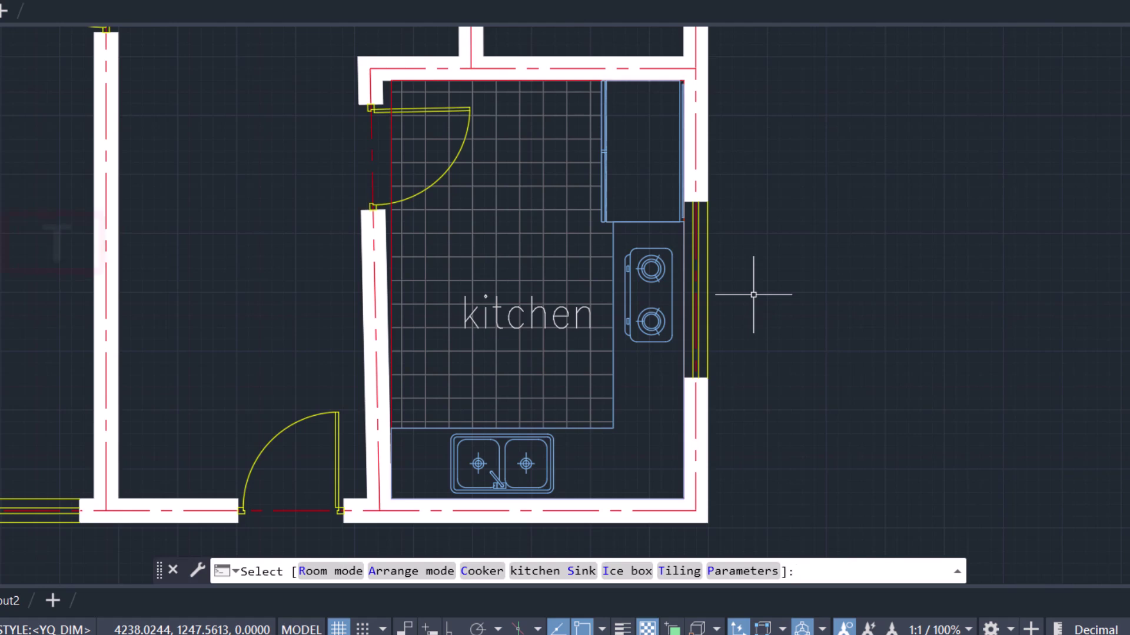
{"action": "key", "text": "t"}
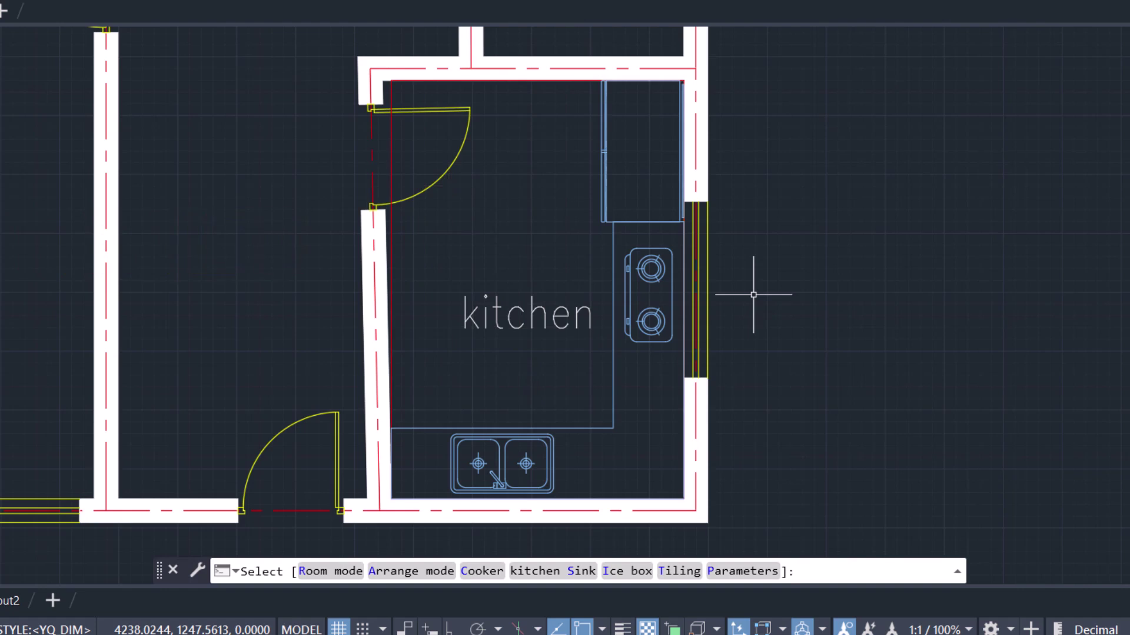
{"action": "key", "text": "t"}
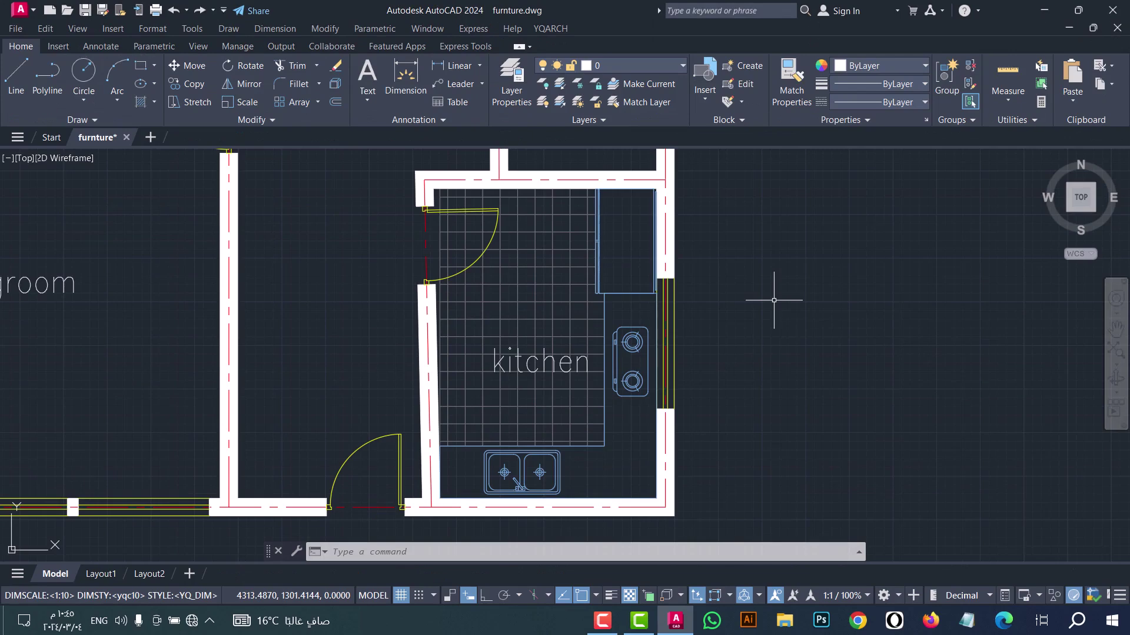
Step: Arrange YQArch Toilet sanitary ware in the bath above the kitchen, from its lower-left to its upper-right inner corner, using the JJ command
{"action": "type", "text": "JJ"}
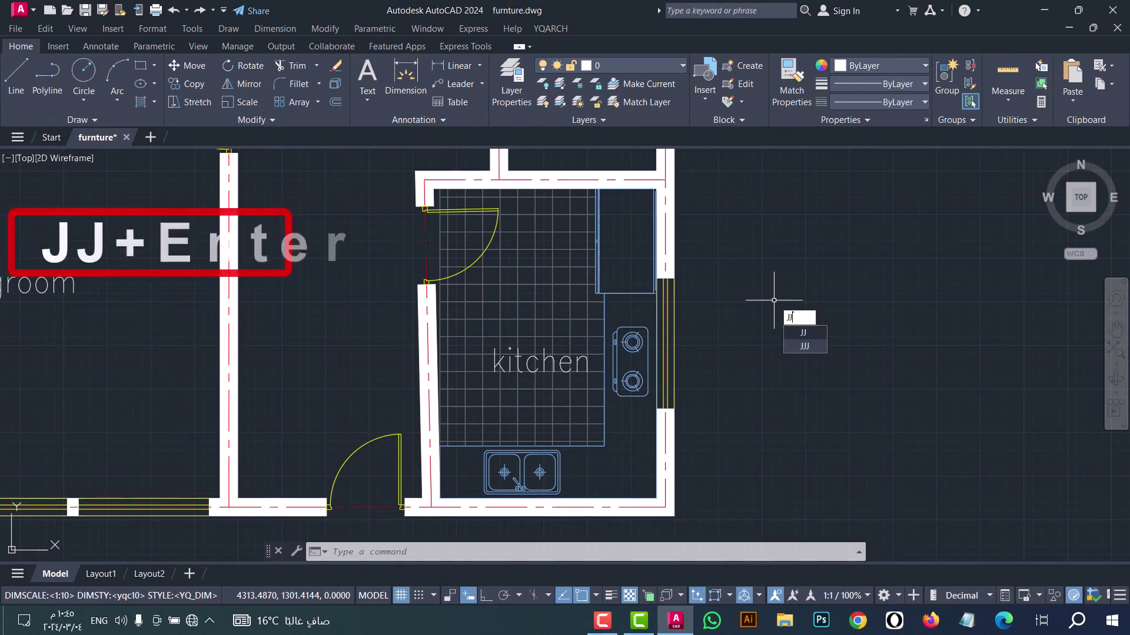
{"action": "key", "text": "Return"}
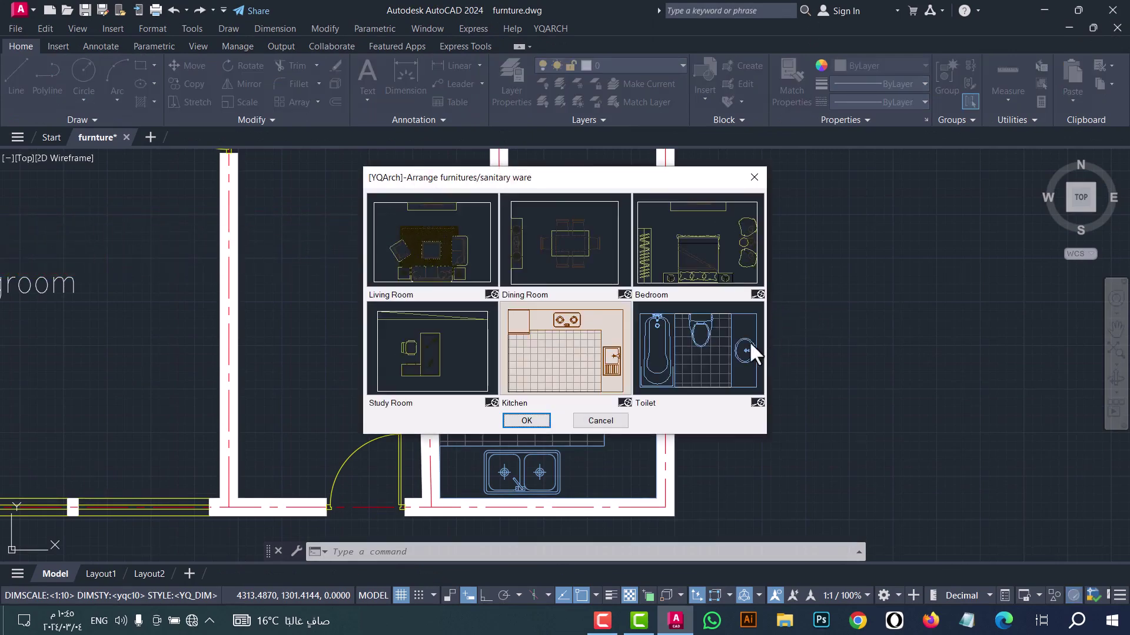
{"action": "left_click", "coordinate": [719, 342]}
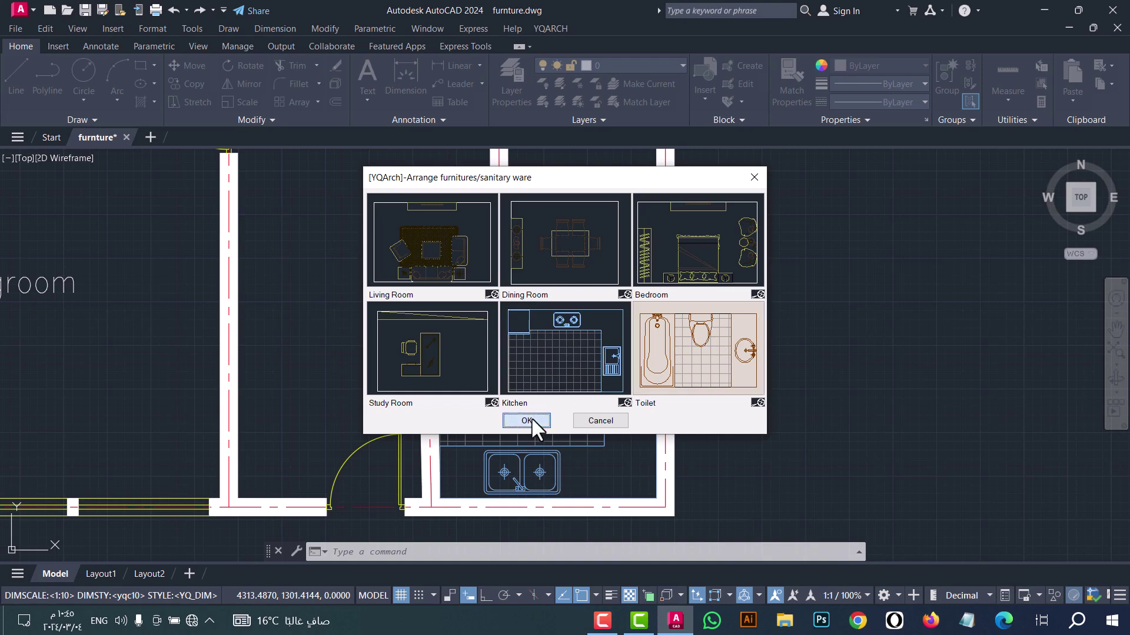
{"action": "left_click", "coordinate": [528, 420]}
{"action": "scroll", "coordinate": [538, 421], "scroll_direction": "down", "scroll_amount": 6}
{"action": "scroll", "coordinate": [538, 421], "scroll_direction": "up", "scroll_amount": 6}
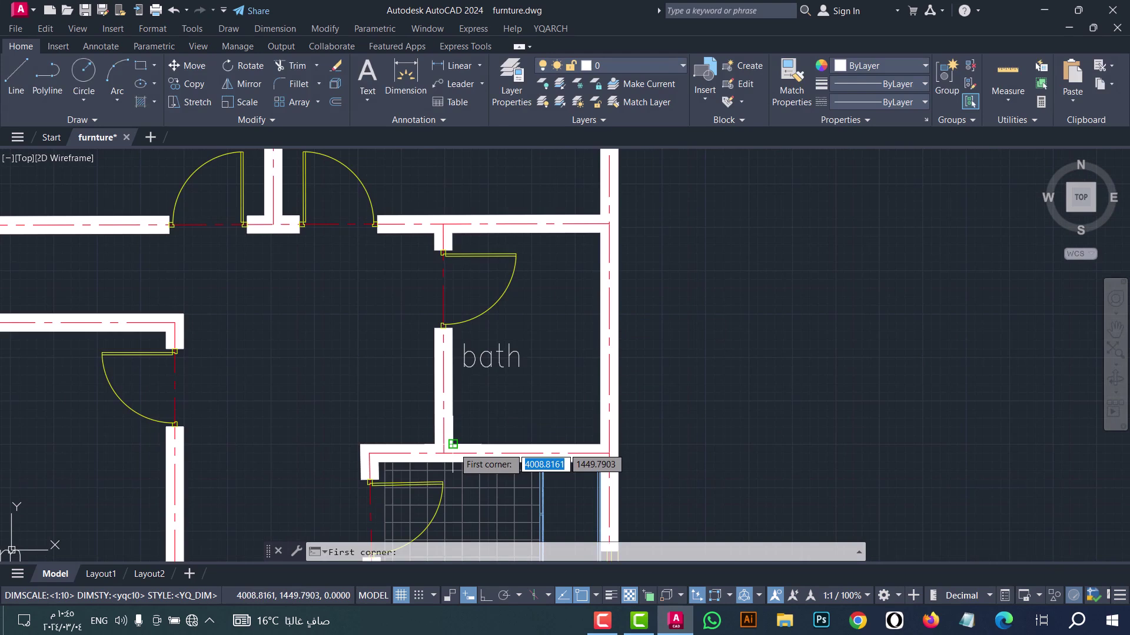
{"action": "left_click", "coordinate": [453, 444]}
{"action": "left_click", "coordinate": [601, 239]}
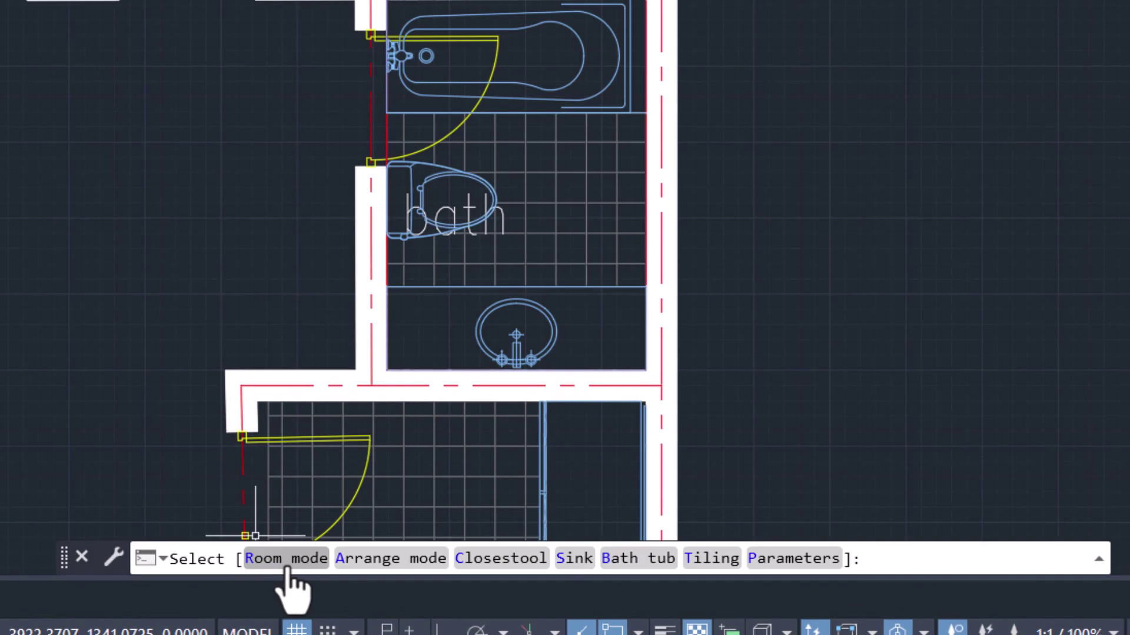
Step: Rearrange this bath with the tub along the lower wall and switch its closestool and sink to other variants
{"action": "key", "text": "a"}
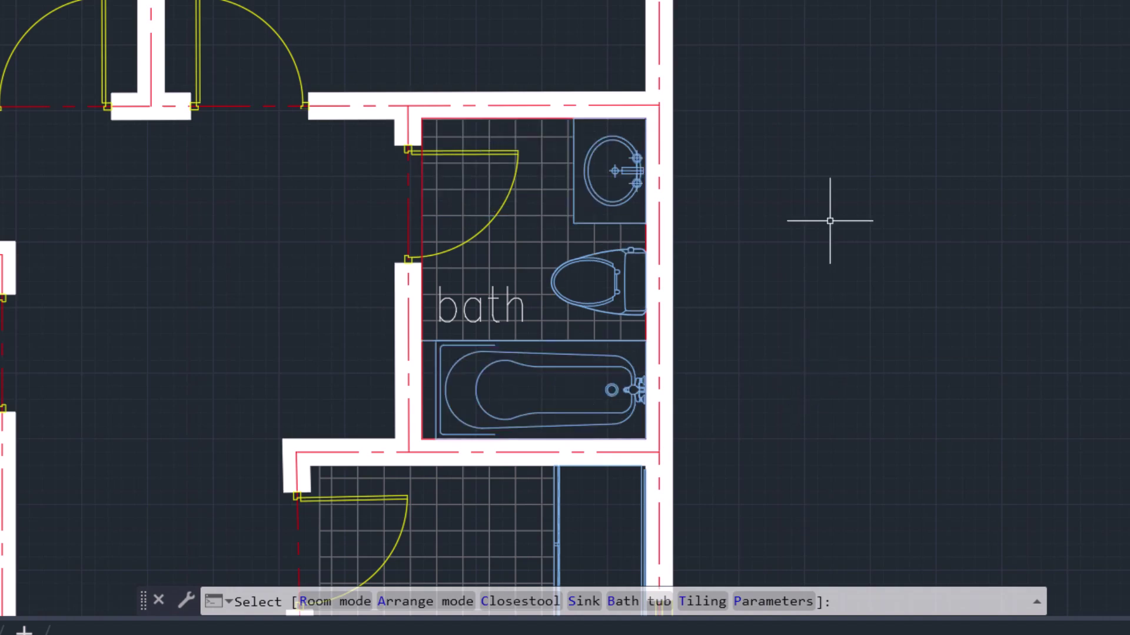
{"action": "key", "text": "c"}
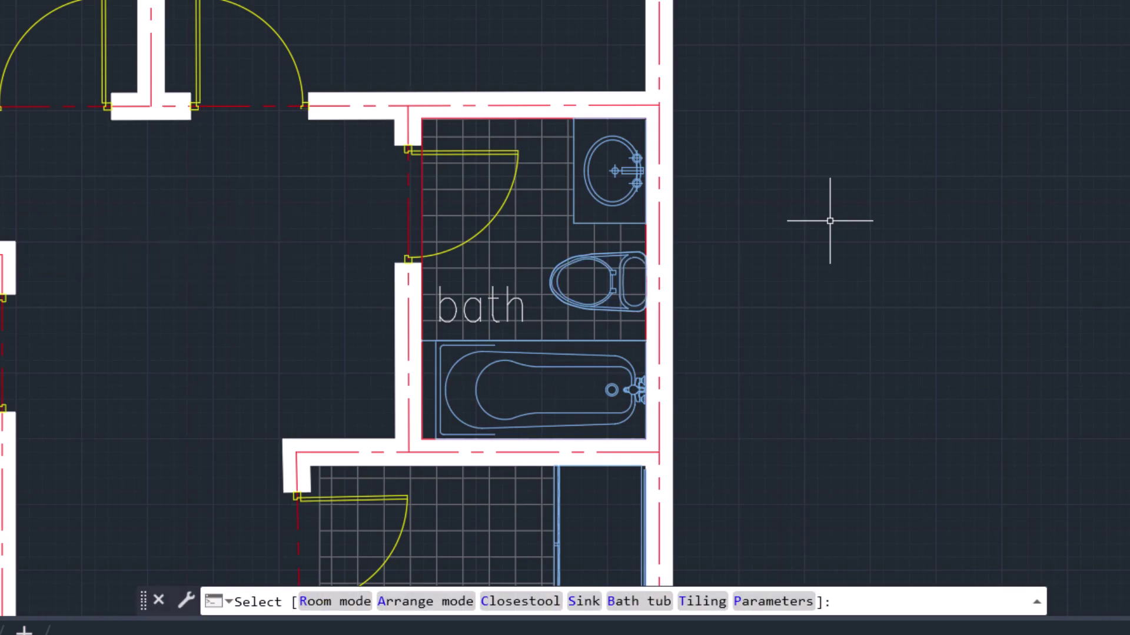
{"action": "key", "text": "s"}
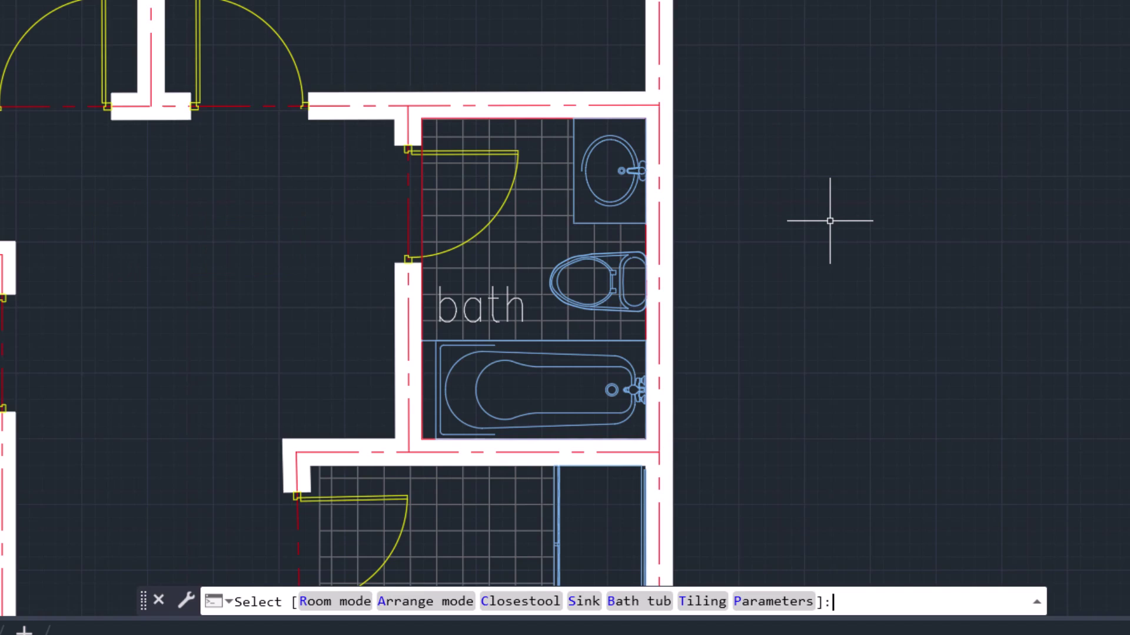
Step: Switch the bath tub above the kitchen to another variant and toggle that bath's floor tiling off and back on
{"action": "key", "text": "b"}
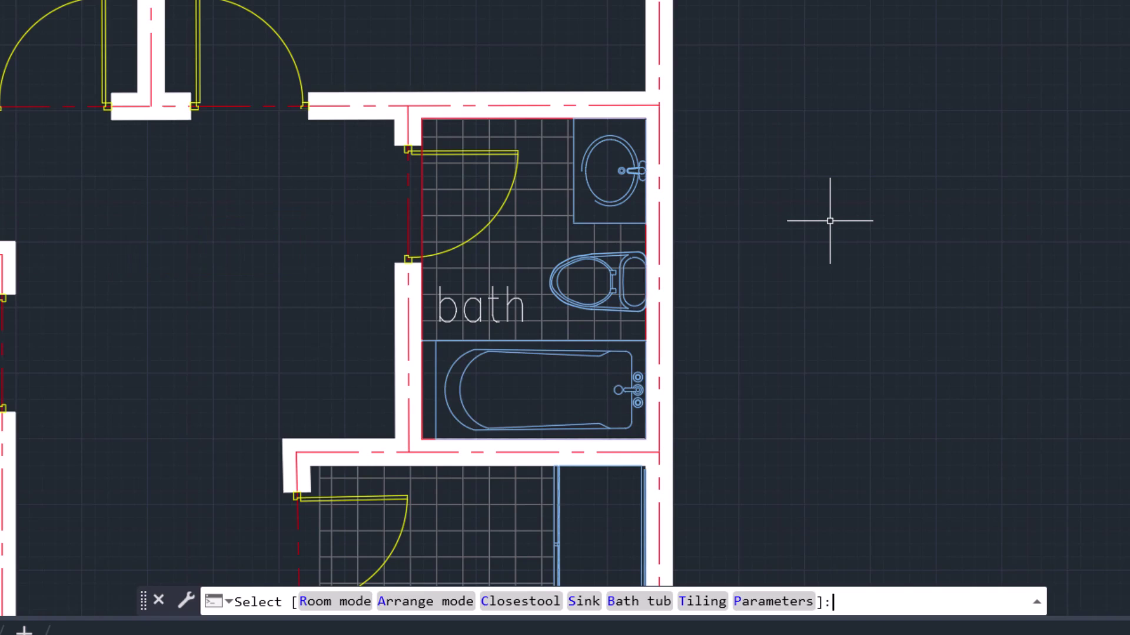
{"action": "key", "text": "t"}
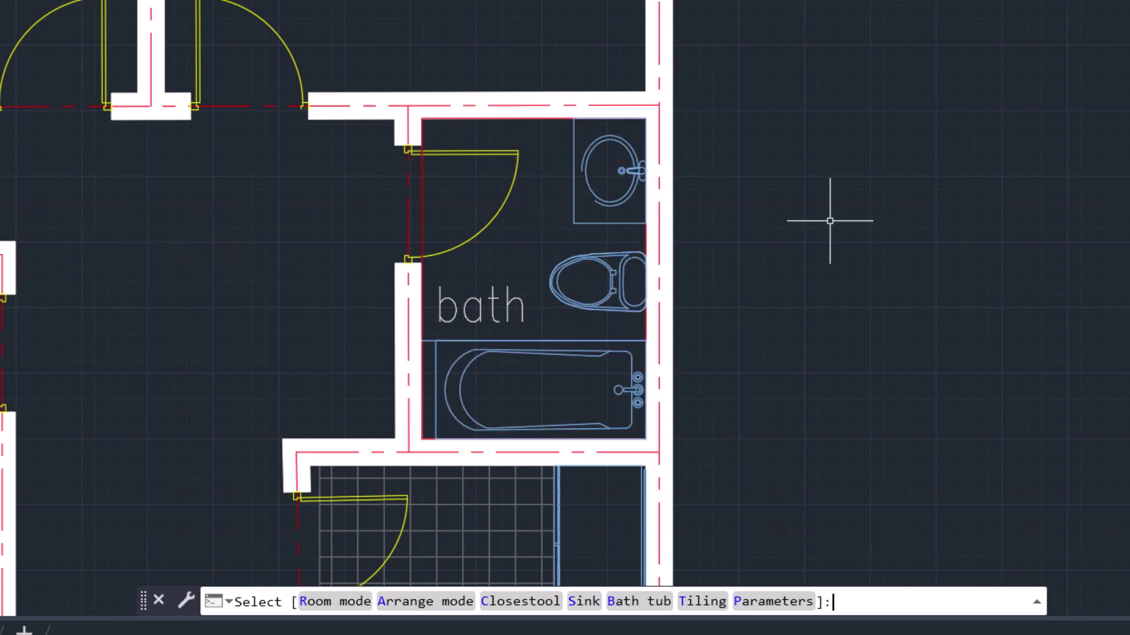
{"action": "key", "text": "t"}
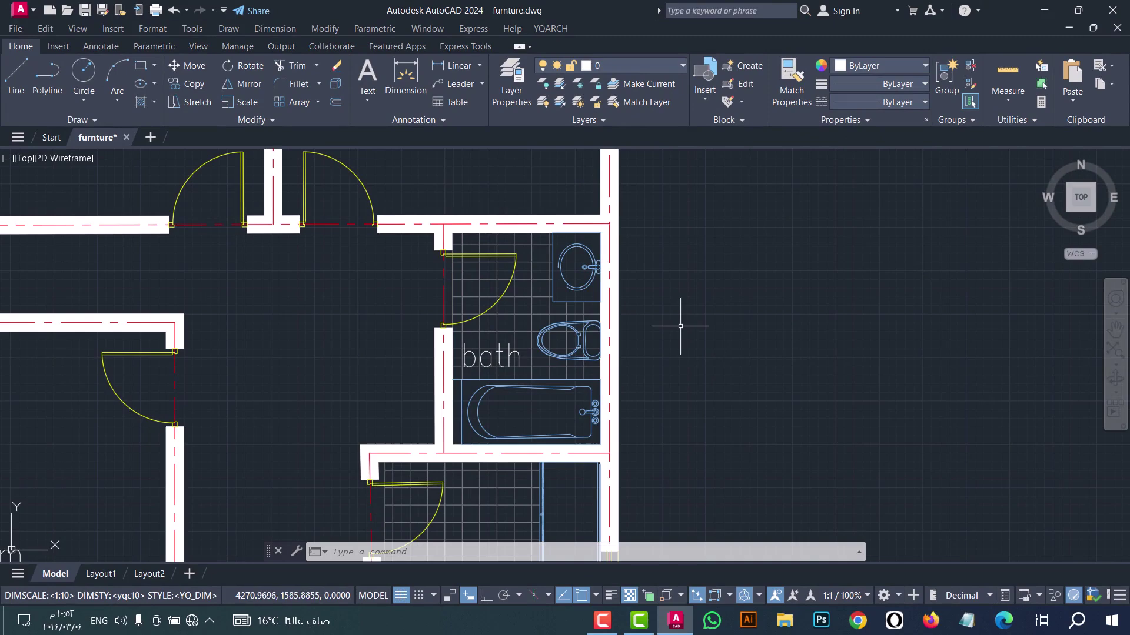
Step: Arrange Toilet sanitary ware in the bath beside the lower-left bedroom, between opposite inner corners, with the tub along its left wall
{"action": "scroll", "coordinate": [680, 325], "scroll_direction": "down", "scroll_amount": 6}
{"action": "scroll", "coordinate": [502, 440], "scroll_direction": "up", "scroll_amount": 8}
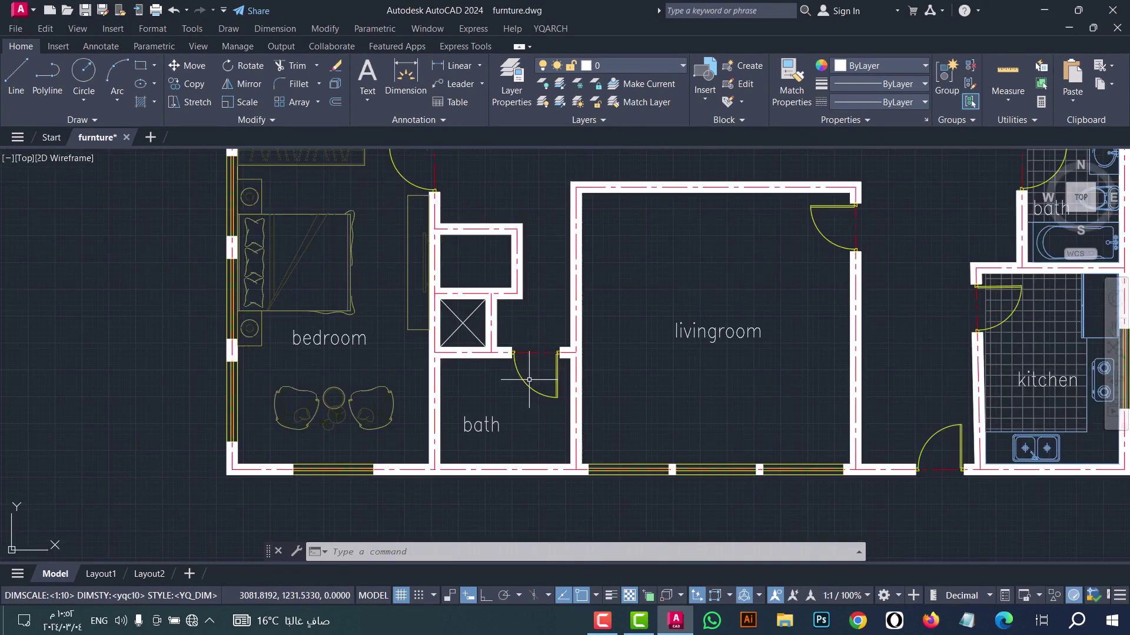
{"action": "type", "text": "jj"}
{"action": "key", "text": "Return"}
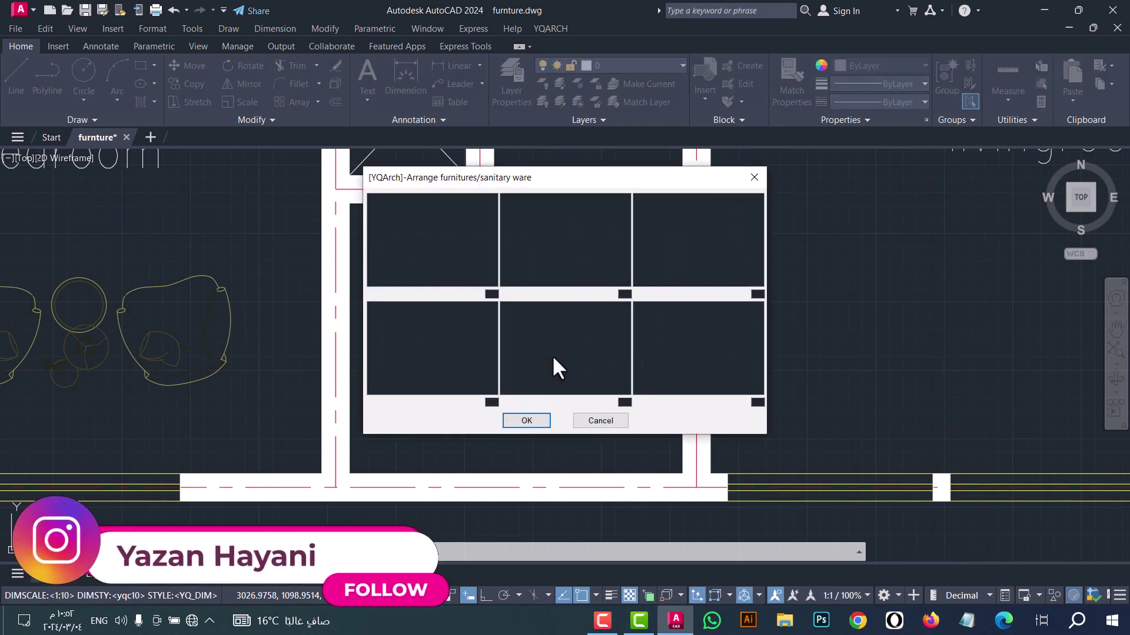
{"action": "left_click", "coordinate": [690, 355]}
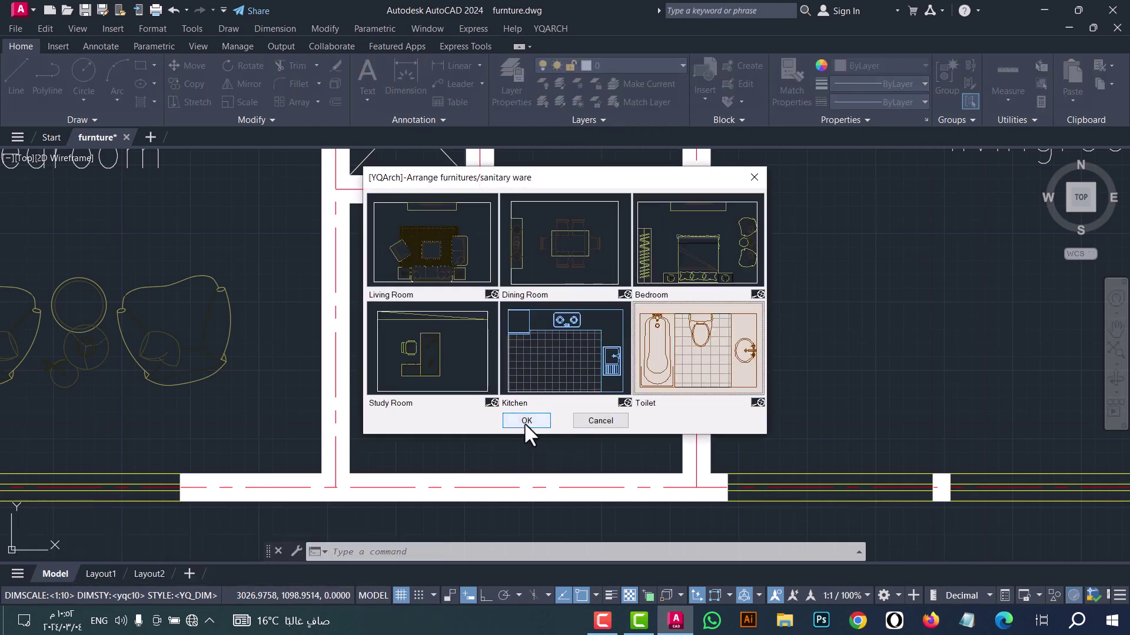
{"action": "left_click", "coordinate": [525, 421]}
{"action": "left_click", "coordinate": [351, 473]}
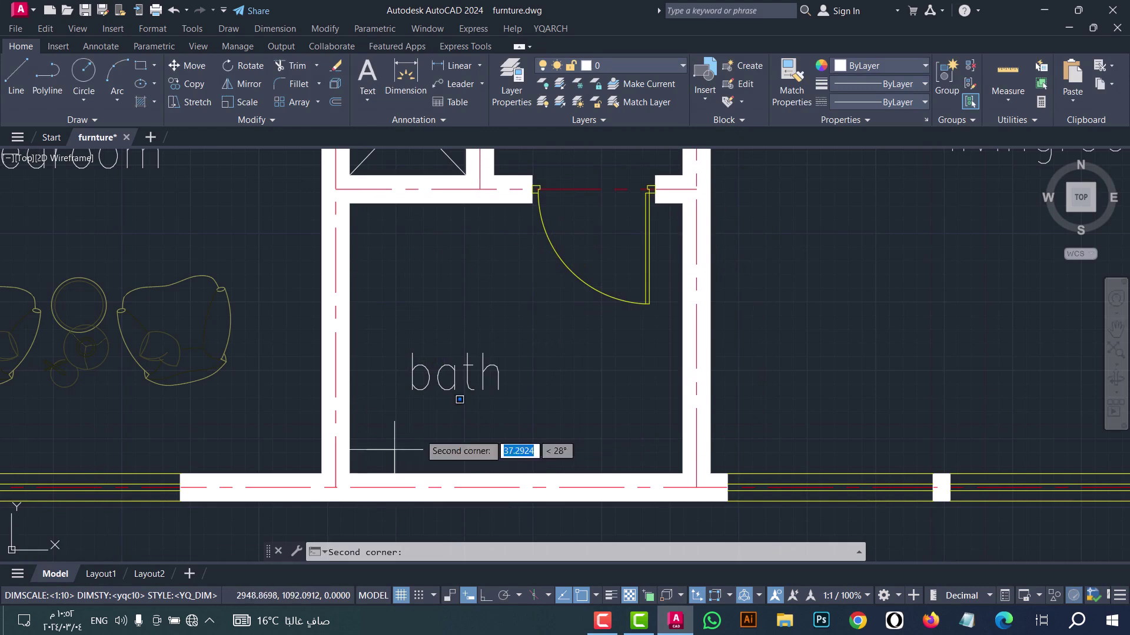
{"action": "left_click", "coordinate": [682, 204]}
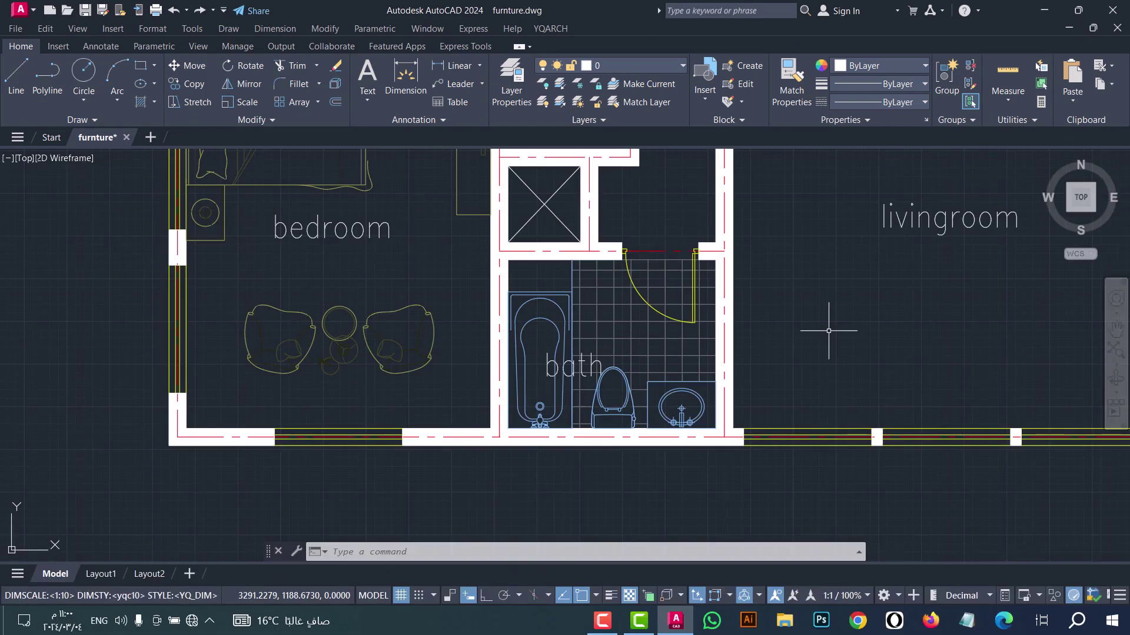
Step: Arrange Living Room furniture in the living room from its lower-left inner corner with the JJ command, placing the sofa along the left wall
{"action": "type", "text": "jj"}
{"action": "key", "text": "Return"}
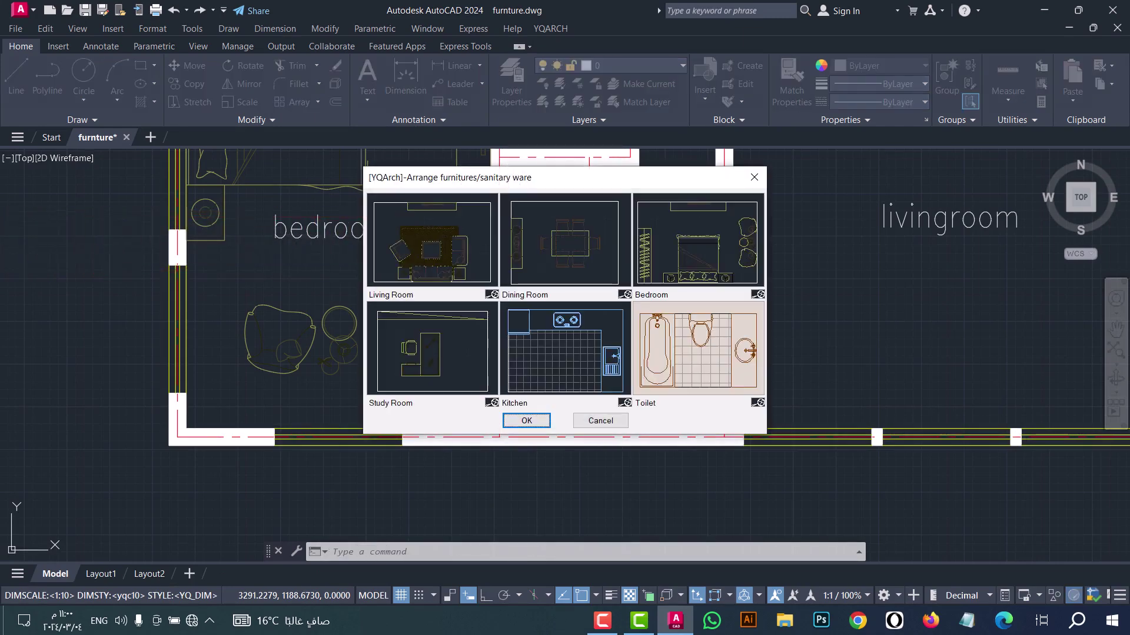
{"action": "left_click", "coordinate": [431, 250]}
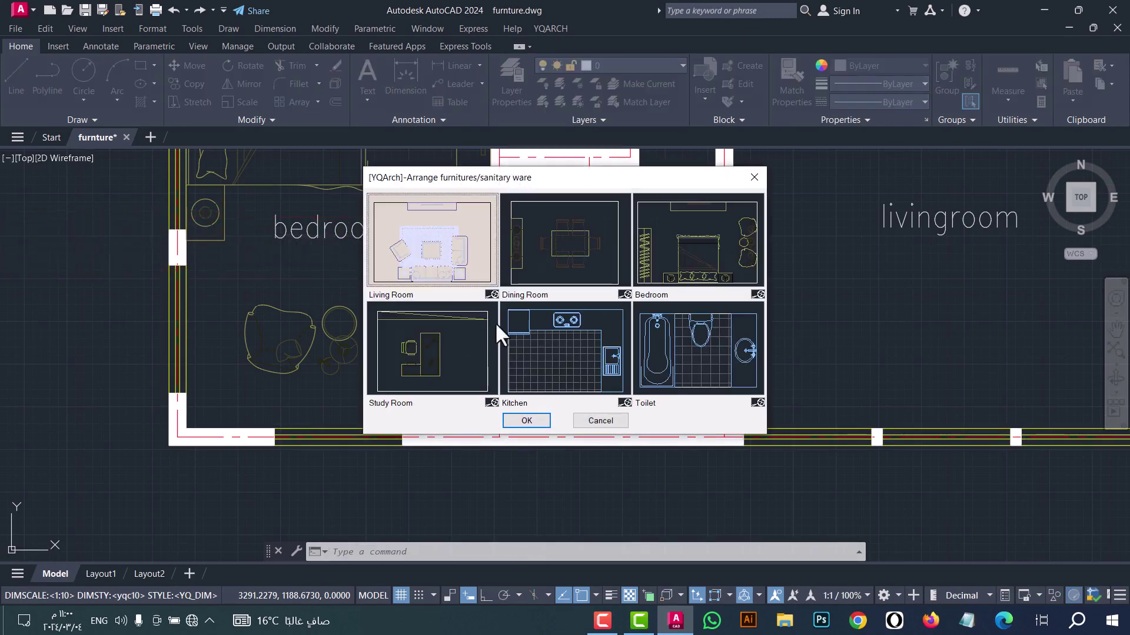
{"action": "left_click", "coordinate": [525, 420]}
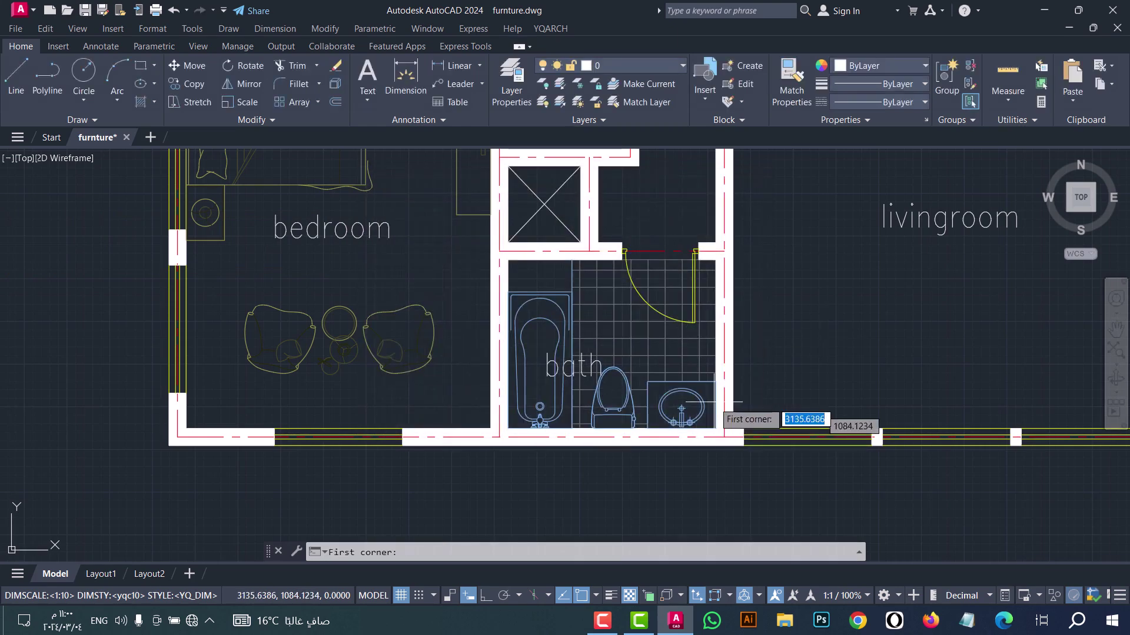
{"action": "left_click", "coordinate": [732, 429]}
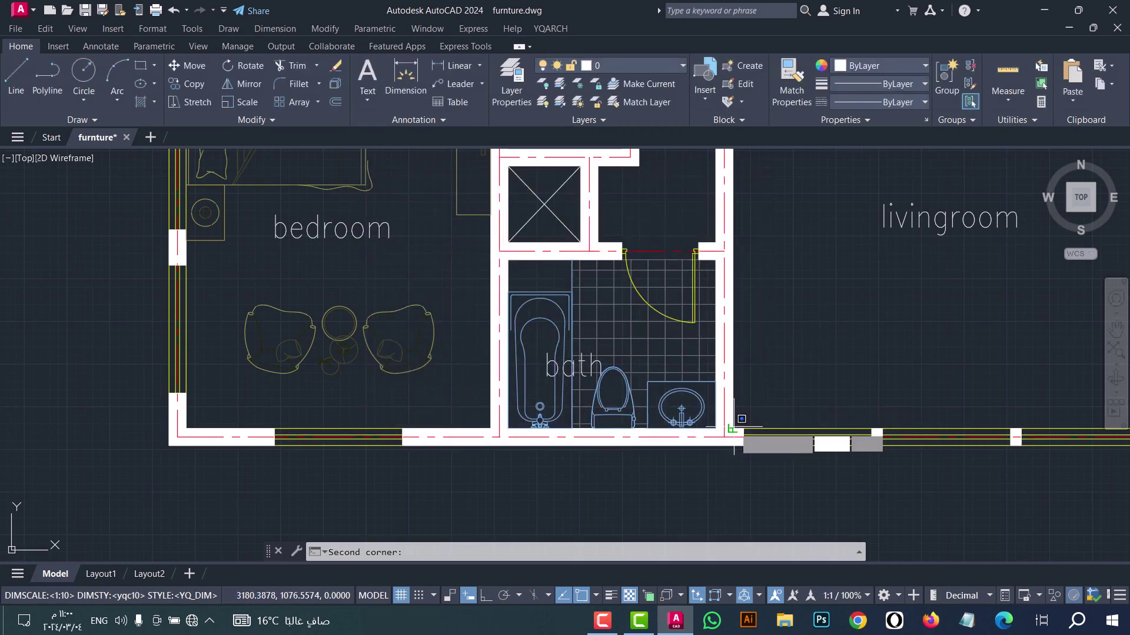
{"action": "scroll", "coordinate": [734, 429], "scroll_direction": "down", "scroll_amount": 5}
{"action": "scroll", "coordinate": [853, 276], "scroll_direction": "up", "scroll_amount": 10}
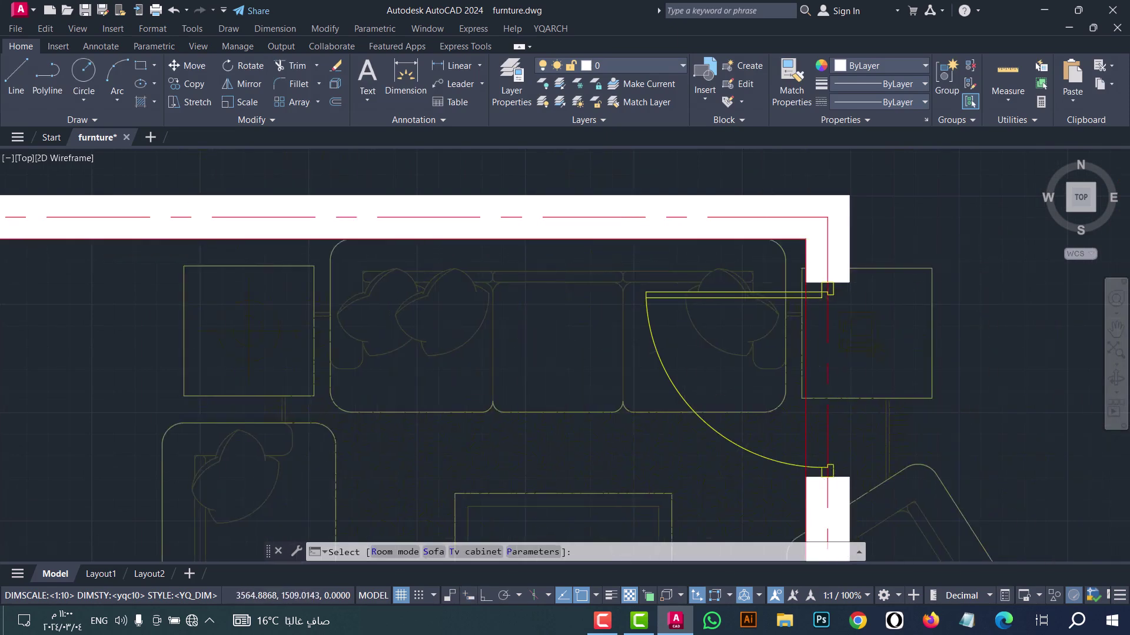
{"action": "scroll", "coordinate": [529, 418], "scroll_direction": "down", "scroll_amount": 5}
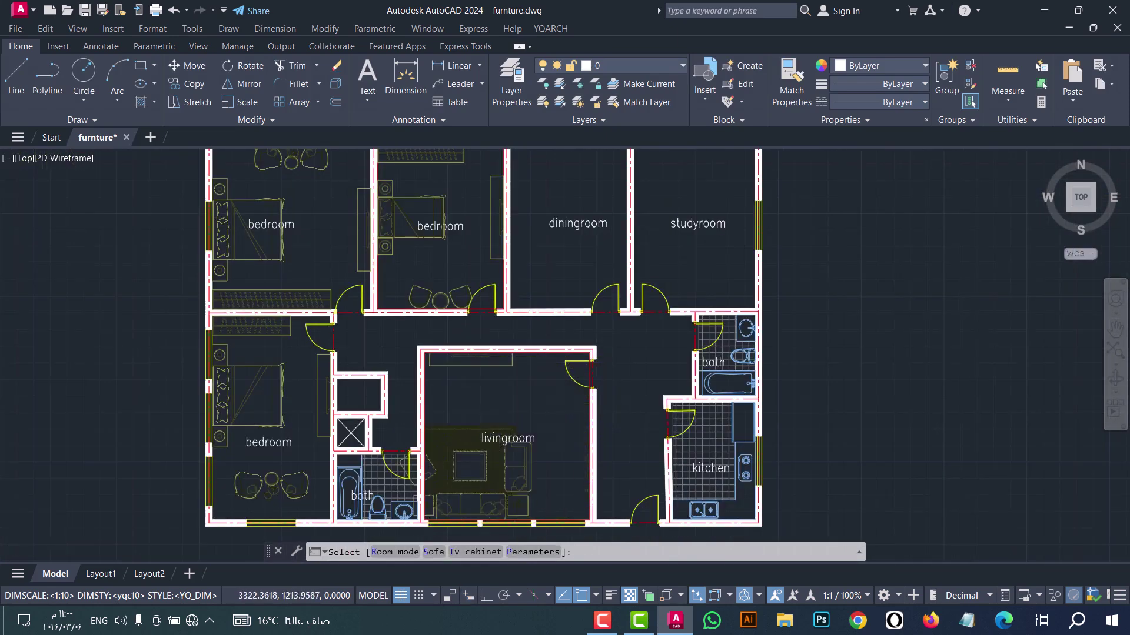
{"action": "scroll", "coordinate": [505, 445], "scroll_direction": "up", "scroll_amount": 4}
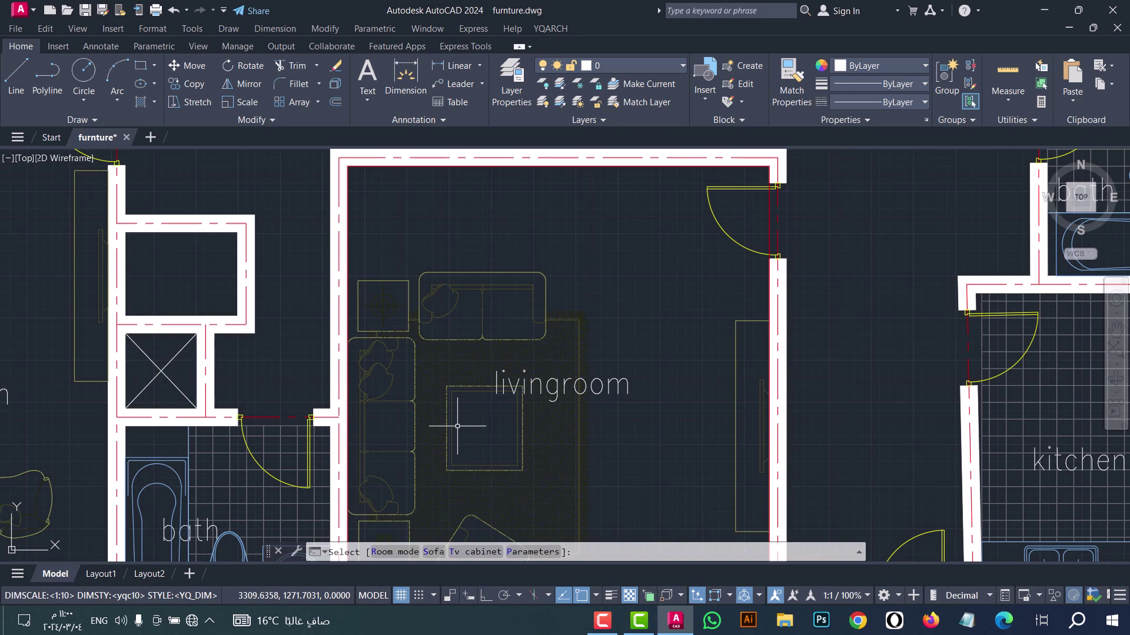
Step: Switch the living room's sofa set to the variant with two angled armchairs and a square table, and its TV cabinet to the wall-mounted TV only
{"action": "key", "text": "s"}
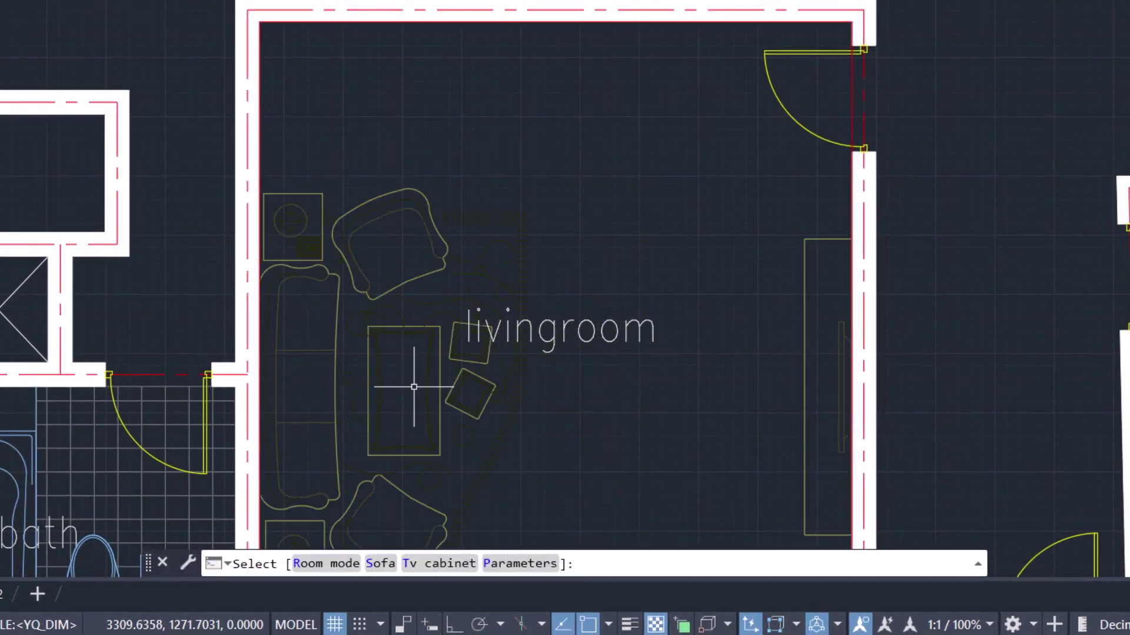
{"action": "key", "text": "s"}
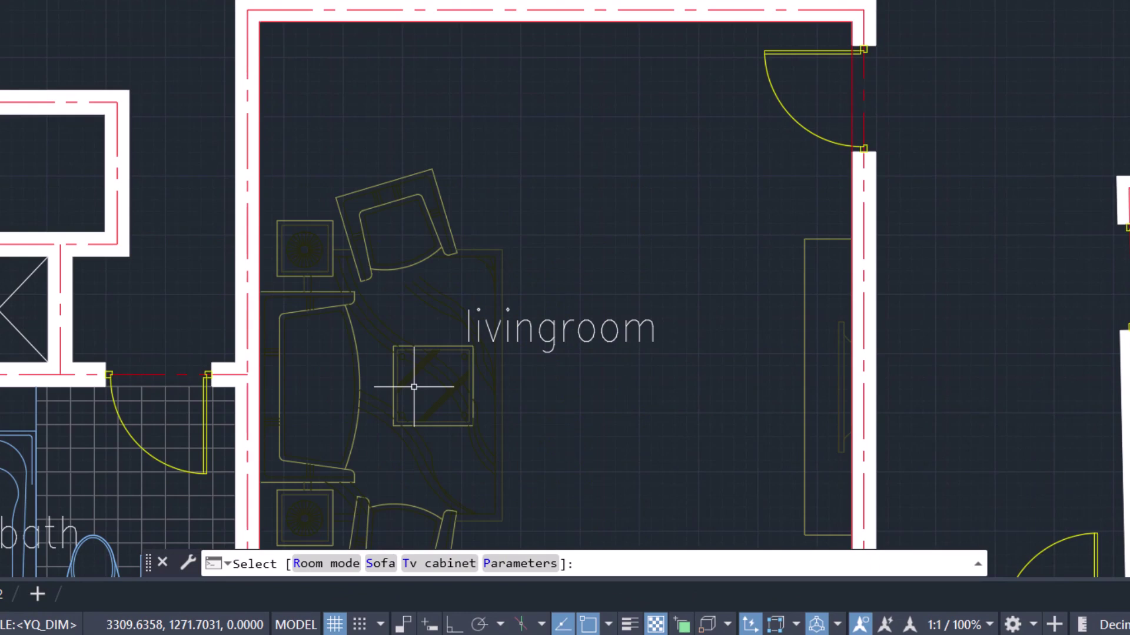
{"action": "key", "text": "t"}
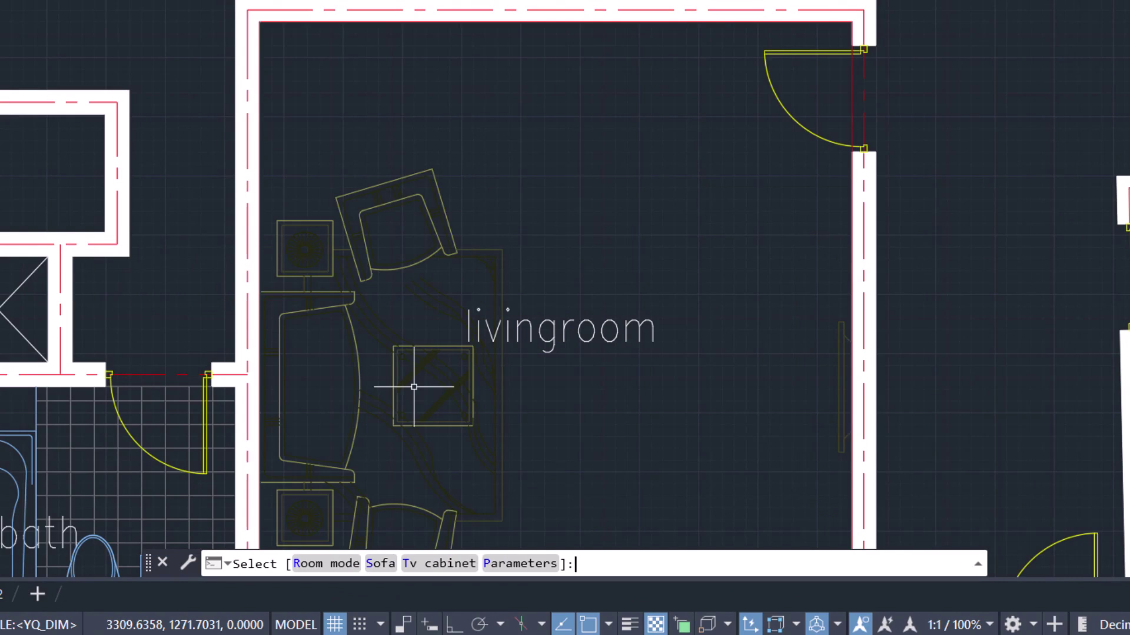
Step: Arrange furniture in the dining room from its lower-left to its upper-right inner corner, switching the room mode to the dining set
{"action": "scroll", "coordinate": [416, 373], "scroll_direction": "down", "scroll_amount": 4}
{"action": "key", "text": "r"}
{"action": "key", "text": "Return"}
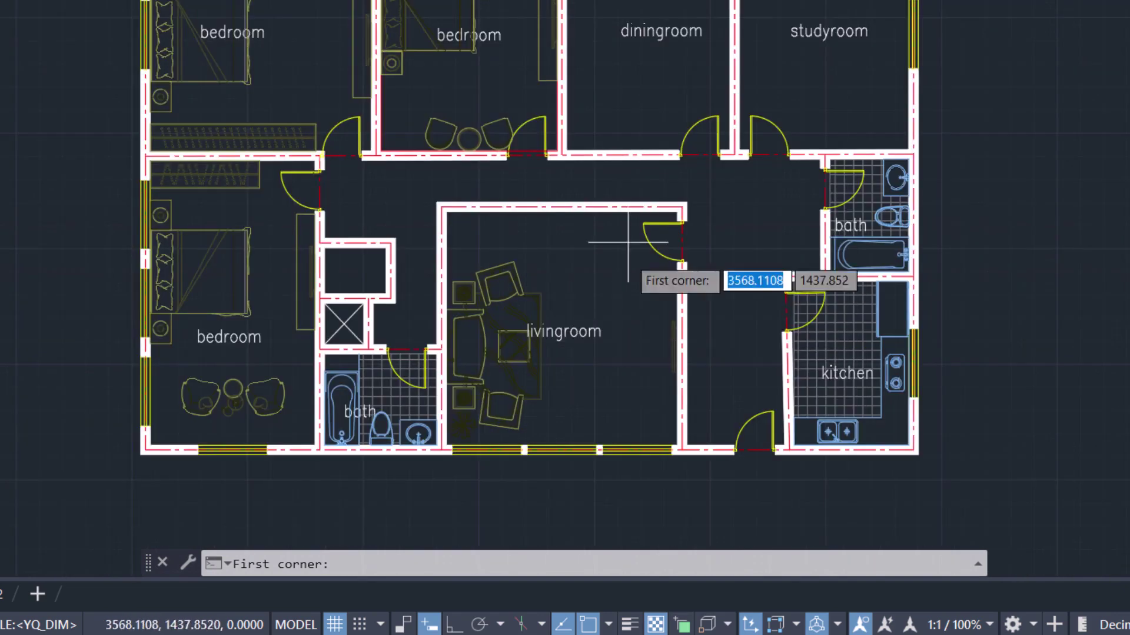
{"action": "scroll", "coordinate": [612, 211], "scroll_direction": "down", "scroll_amount": 4}
{"action": "scroll", "coordinate": [629, 163], "scroll_direction": "up", "scroll_amount": 2}
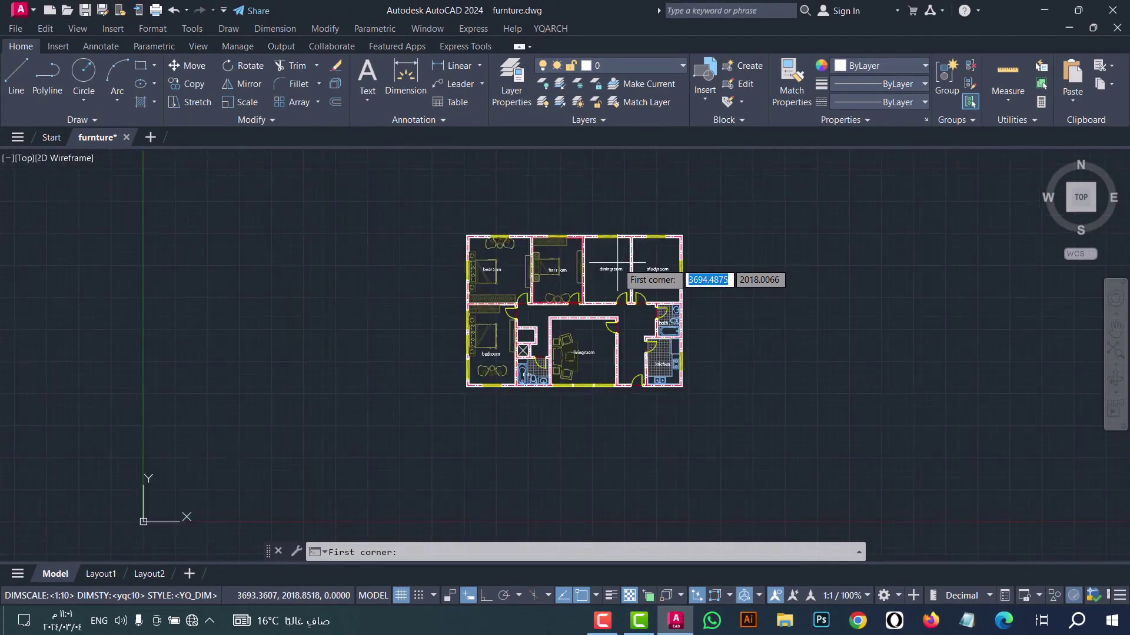
{"action": "scroll", "coordinate": [615, 262], "scroll_direction": "up", "scroll_amount": 4}
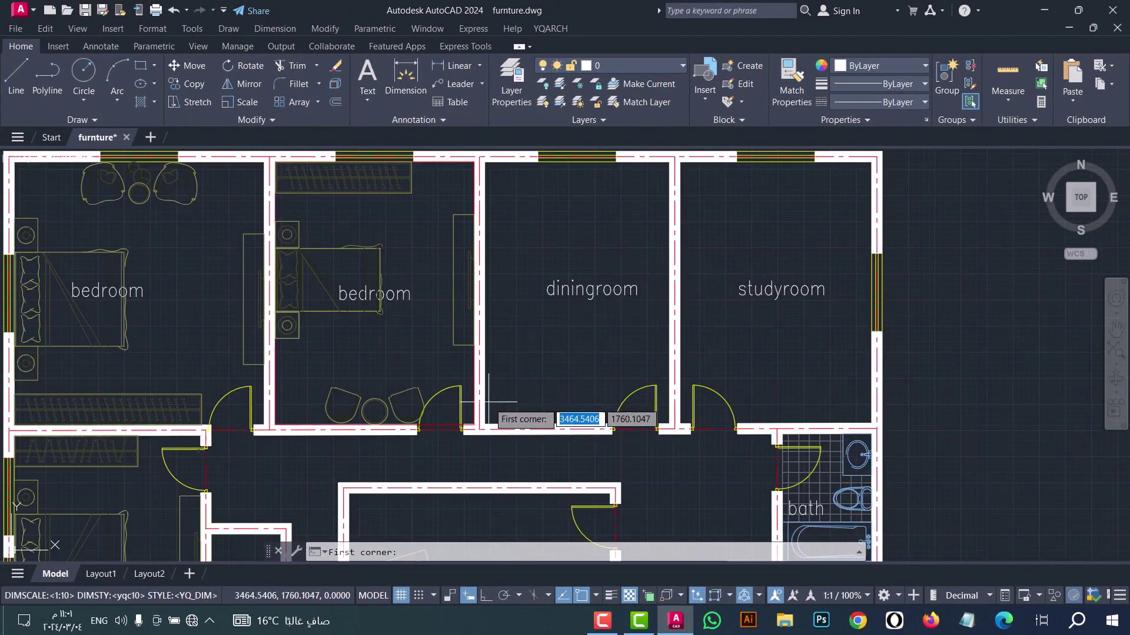
{"action": "left_click", "coordinate": [484, 425]}
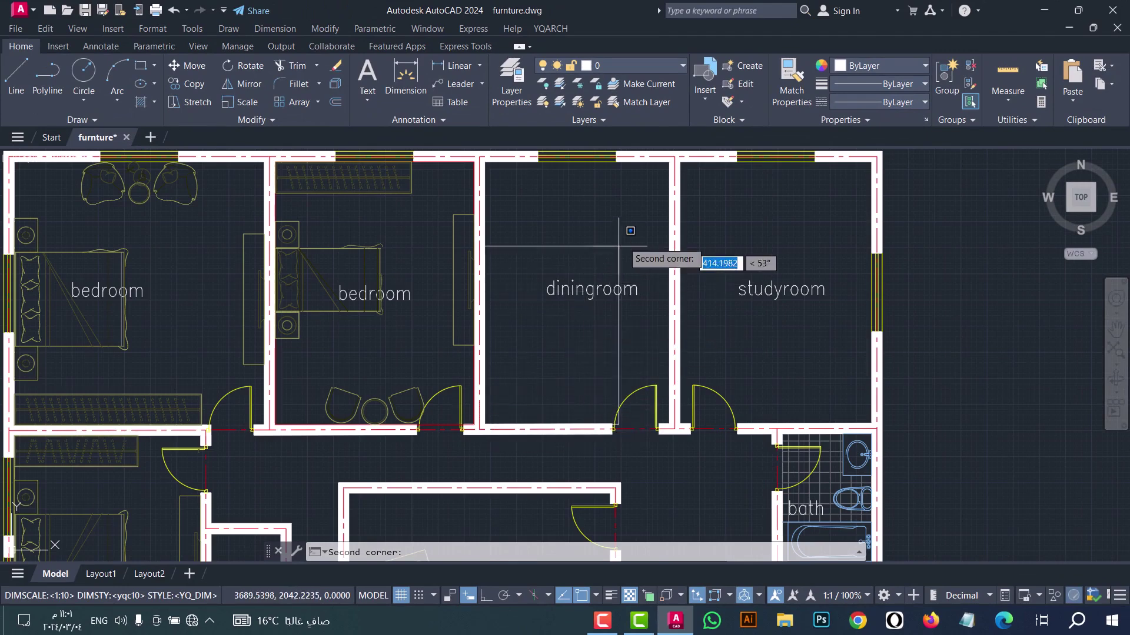
{"action": "left_click", "coordinate": [669, 160]}
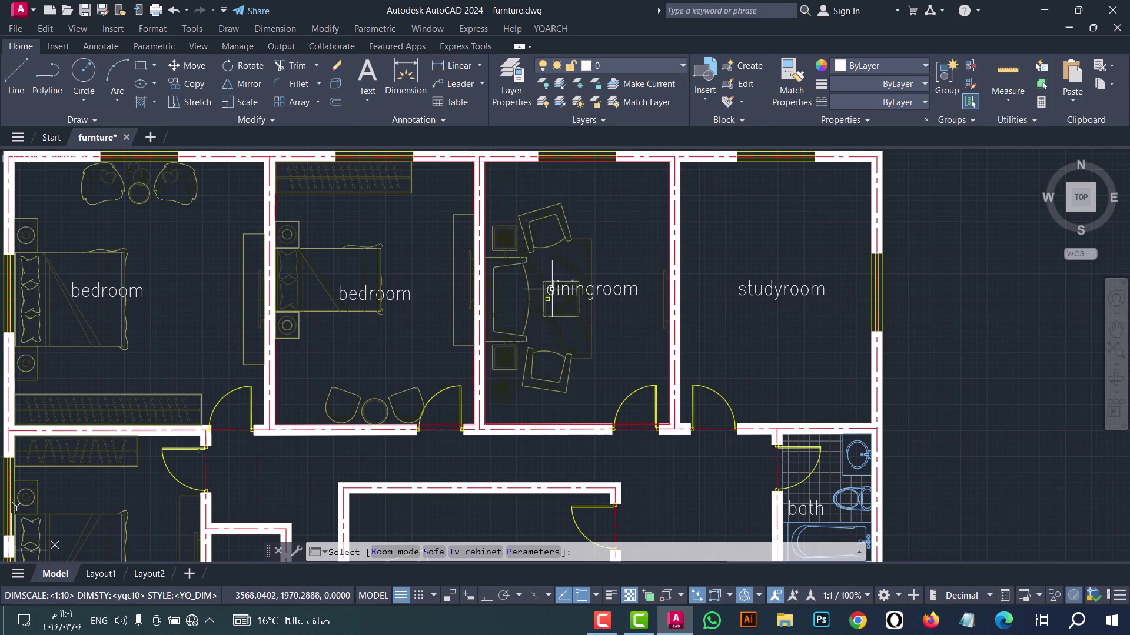
{"action": "key", "text": "r"}
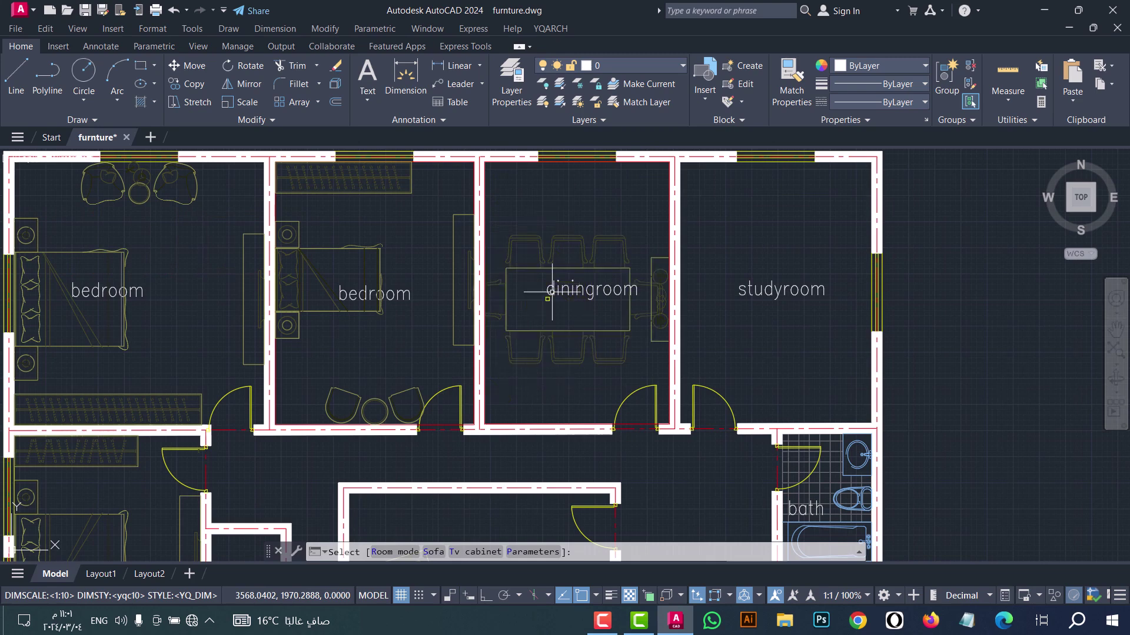
Step: Place the dining cupboard along the lower wall, switch the table to the eight-seat variant and the cupboard to another variant
{"action": "key", "text": "t"}
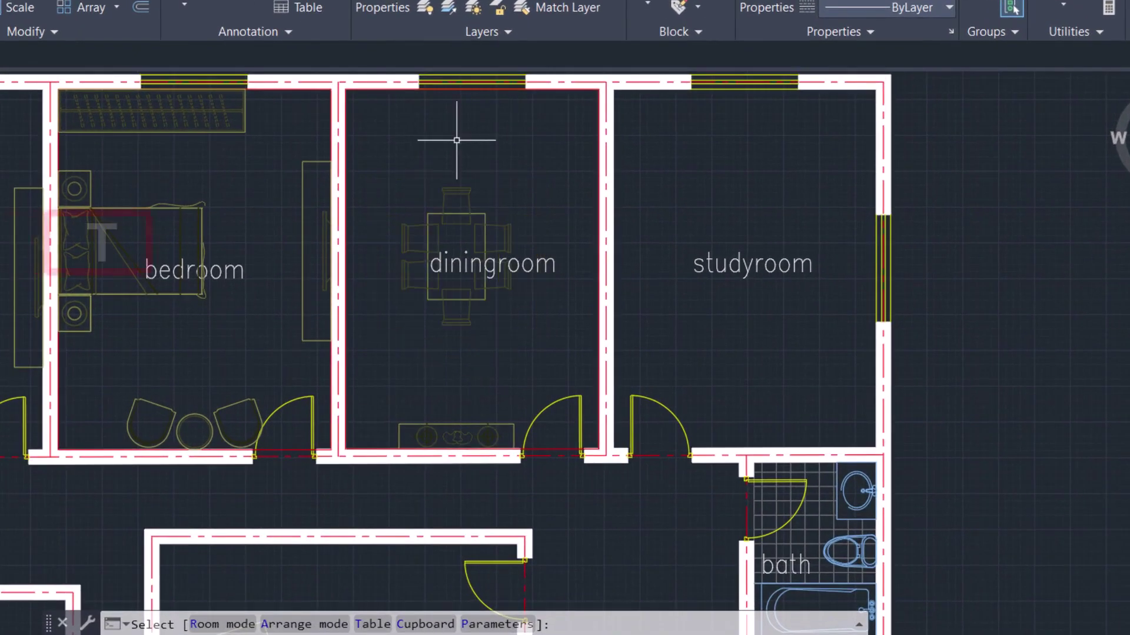
{"action": "key", "text": "Return"}
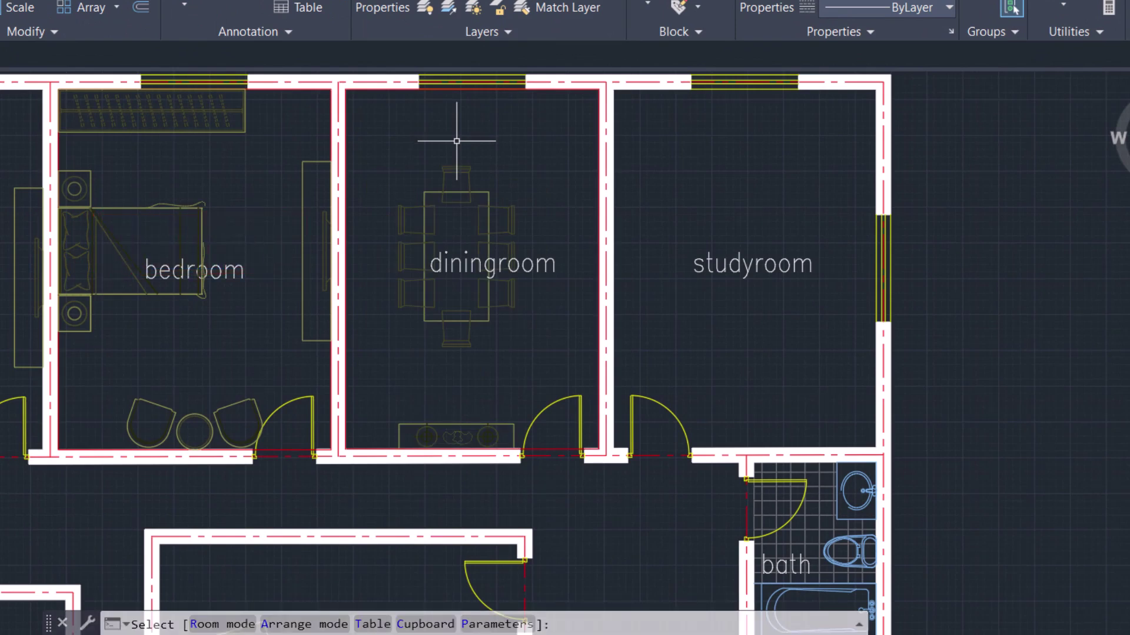
{"action": "key", "text": "c"}
{"action": "key", "text": "Return"}
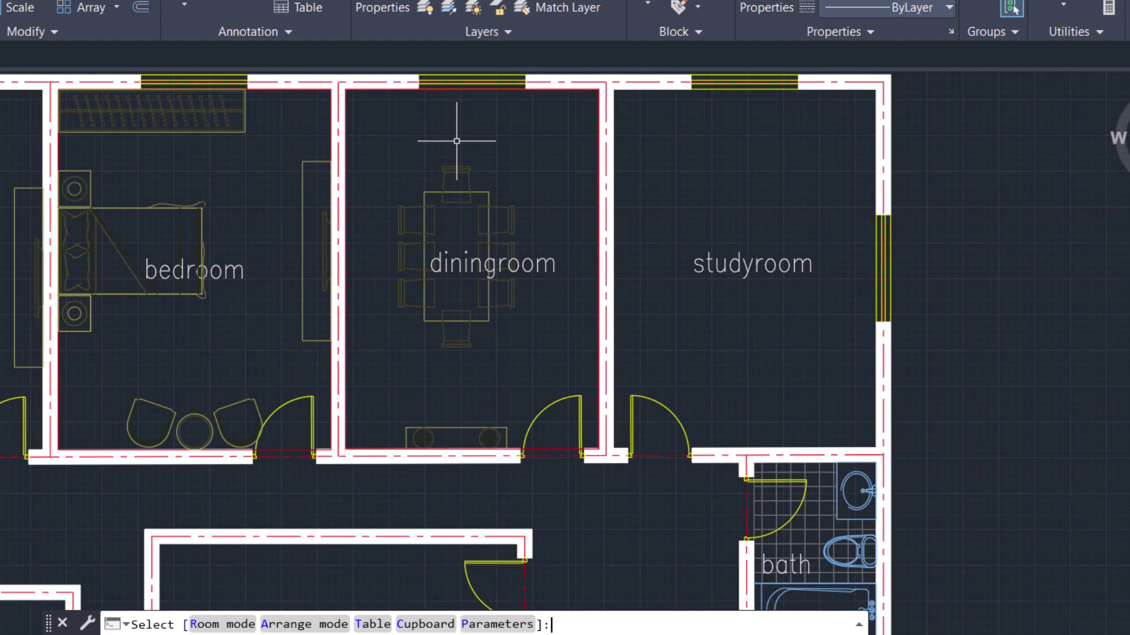
{"action": "key", "text": "Escape"}
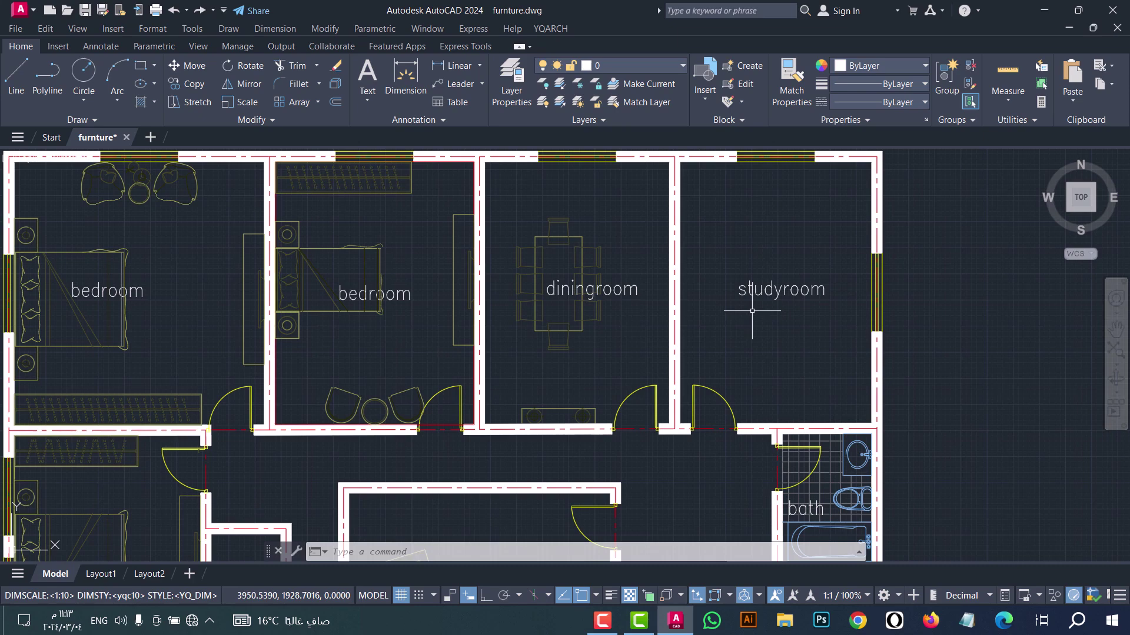
Step: Open the living room's sofa block yq_sofa_05 in the Block Editor
{"action": "scroll", "coordinate": [752, 311], "scroll_direction": "down", "scroll_amount": 2}
{"action": "key", "text": "p"}
{"action": "key", "text": "Return"}
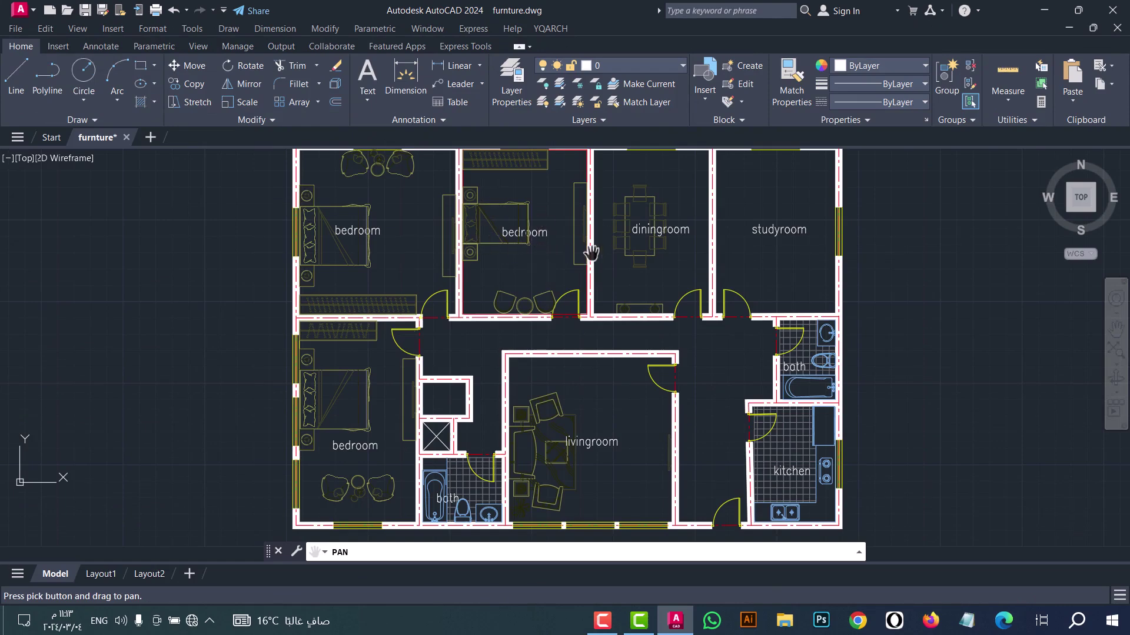
{"action": "scroll", "coordinate": [542, 491], "scroll_direction": "up", "scroll_amount": 4}
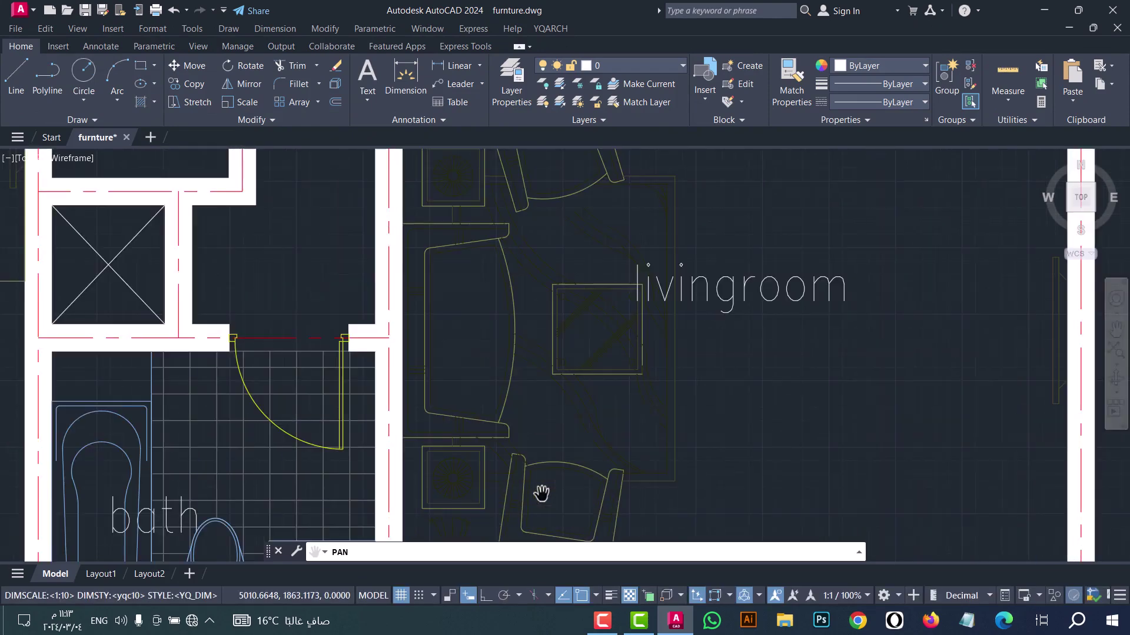
{"action": "key", "text": "Escape"}
{"action": "left_click", "coordinate": [736, 454]}
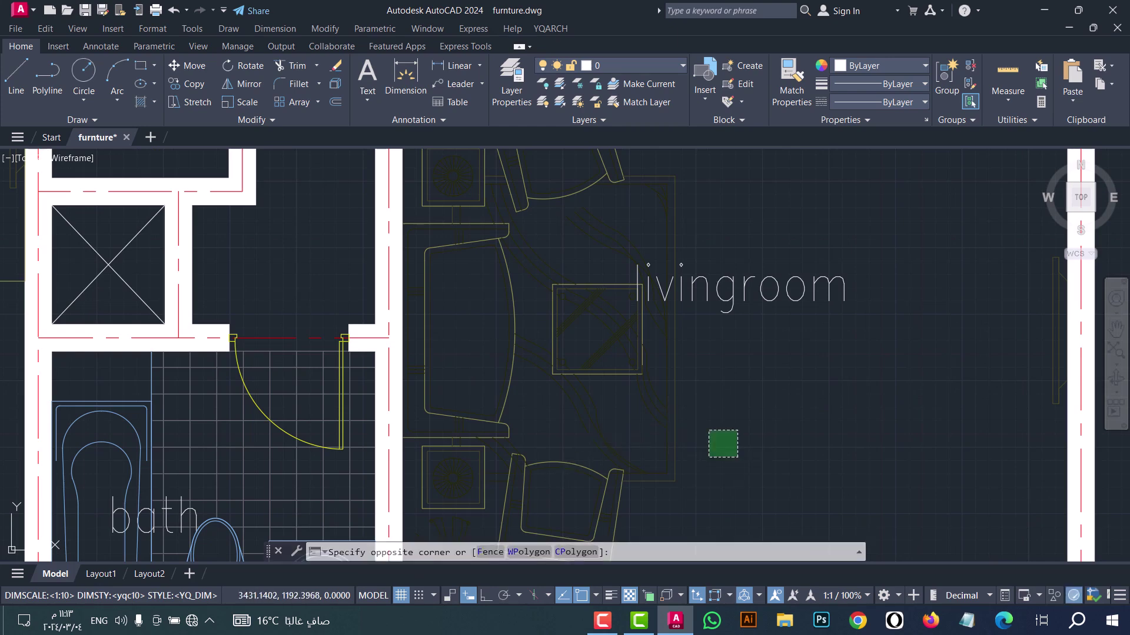
{"action": "left_click", "coordinate": [554, 365]}
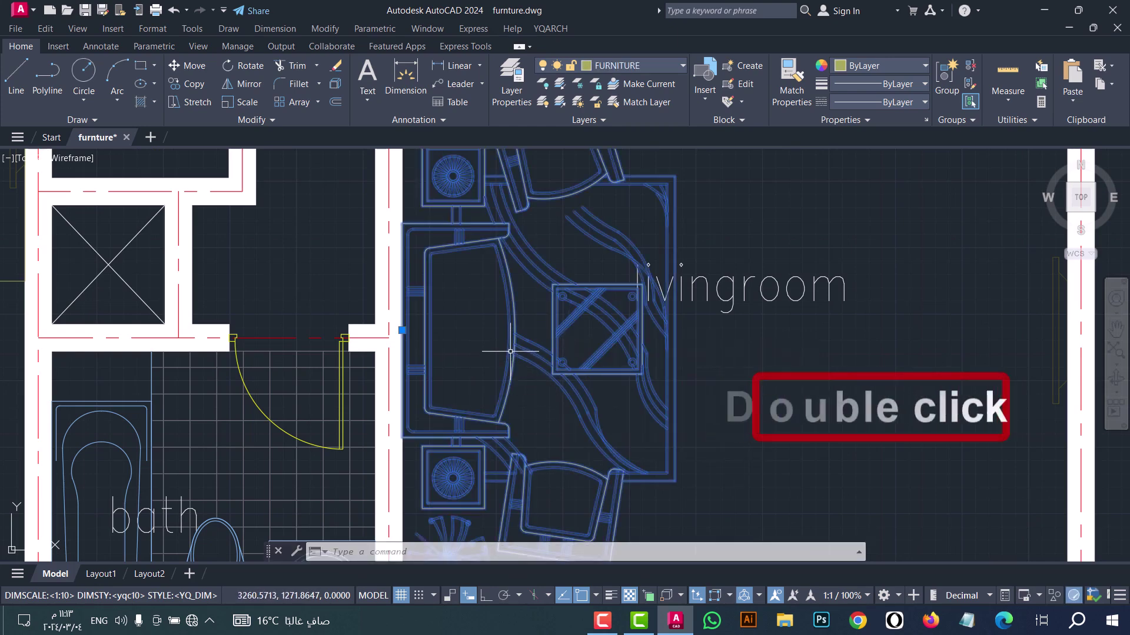
{"action": "double_click", "coordinate": [547, 329]}
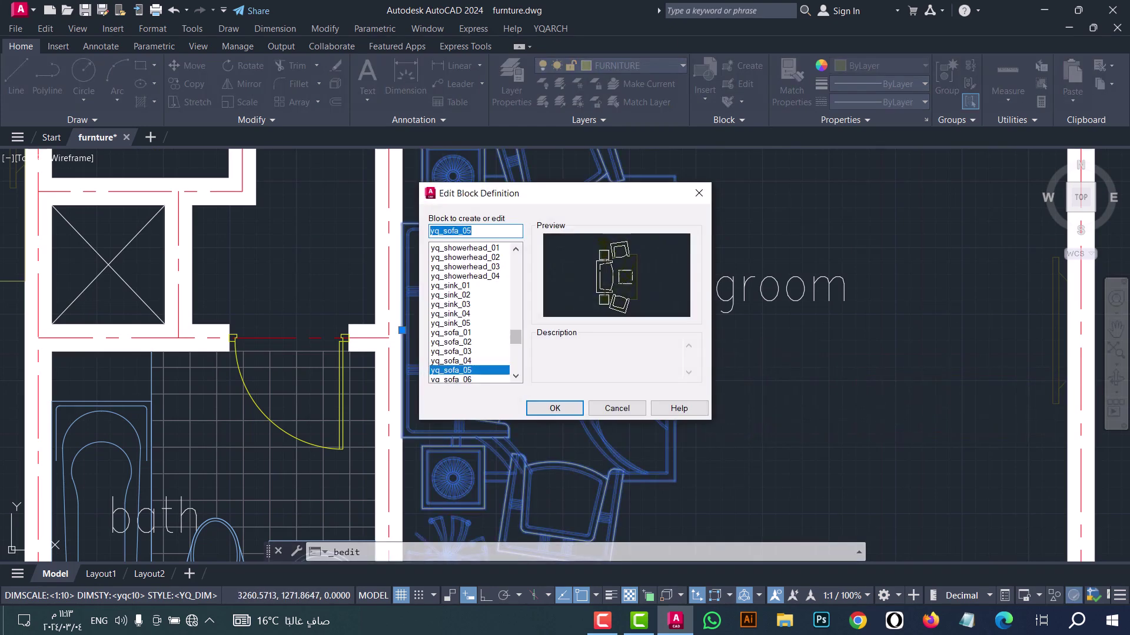
{"action": "left_click", "coordinate": [556, 408]}
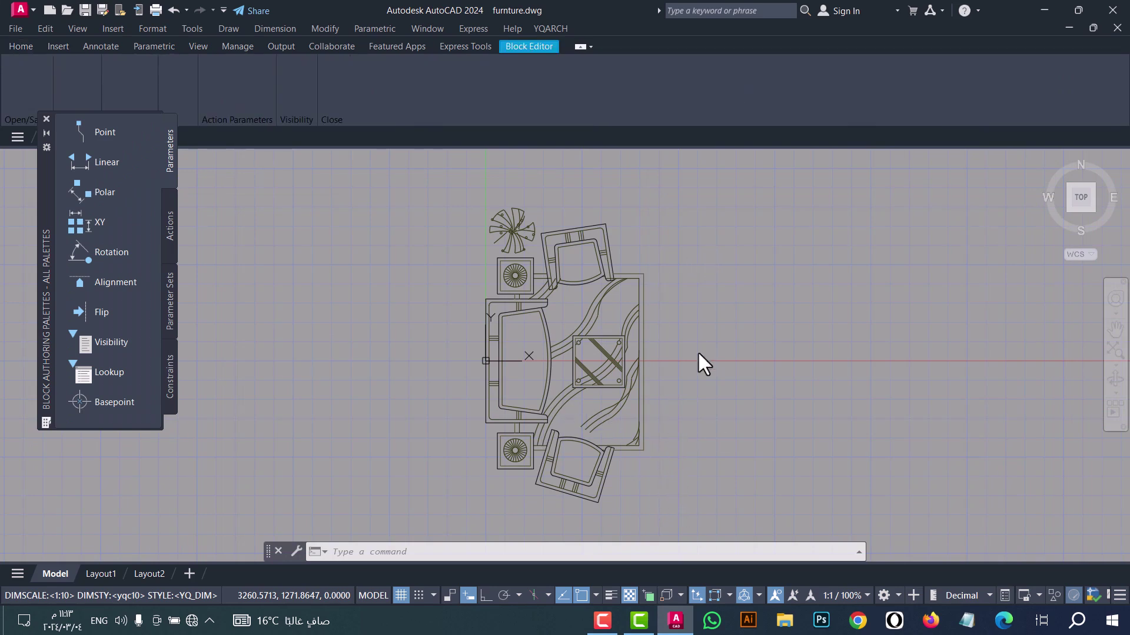
Step: Set the colour of all objects in the sofa block to 254,204,102 and close the Block Editor, saving the changes to yq_sofa_05
{"action": "left_click", "coordinate": [681, 499]}
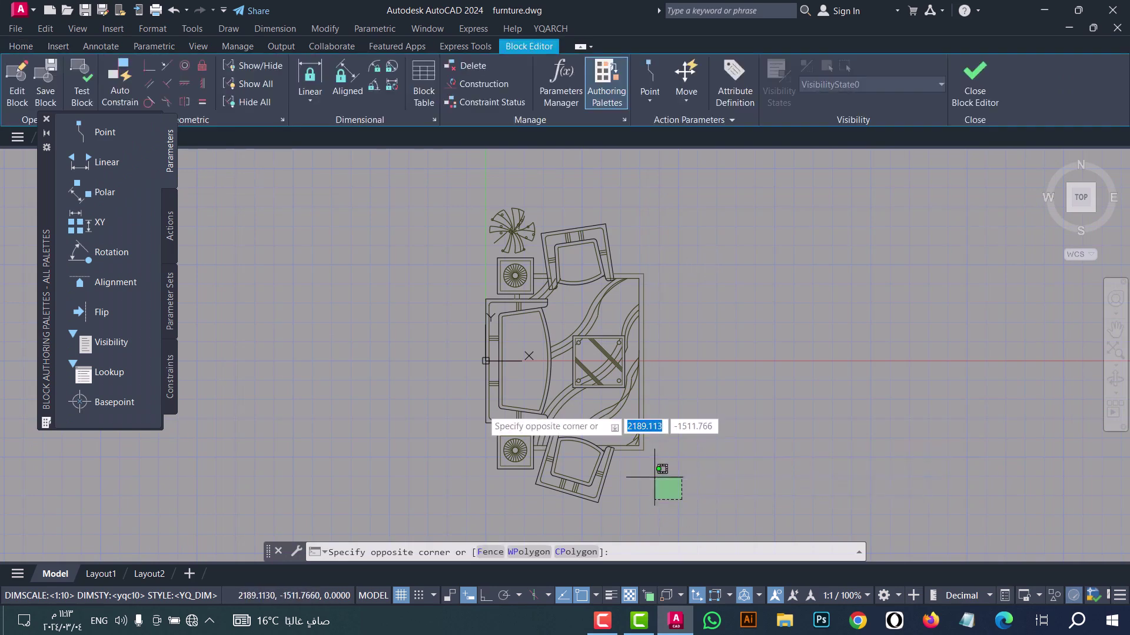
{"action": "left_click", "coordinate": [460, 215]}
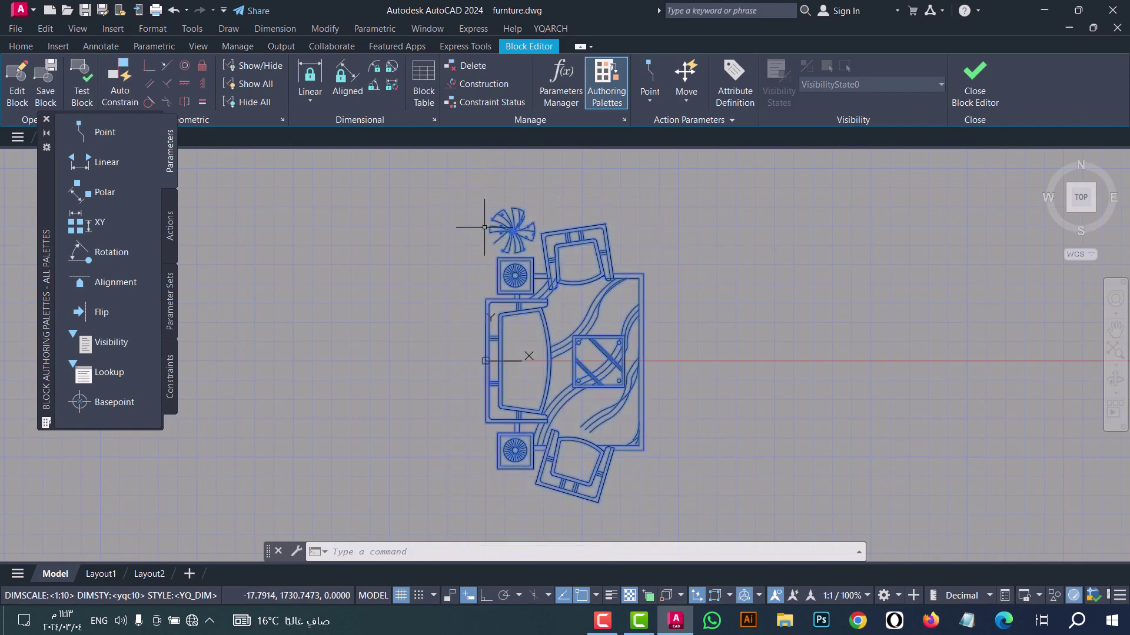
{"action": "left_click", "coordinate": [21, 46]}
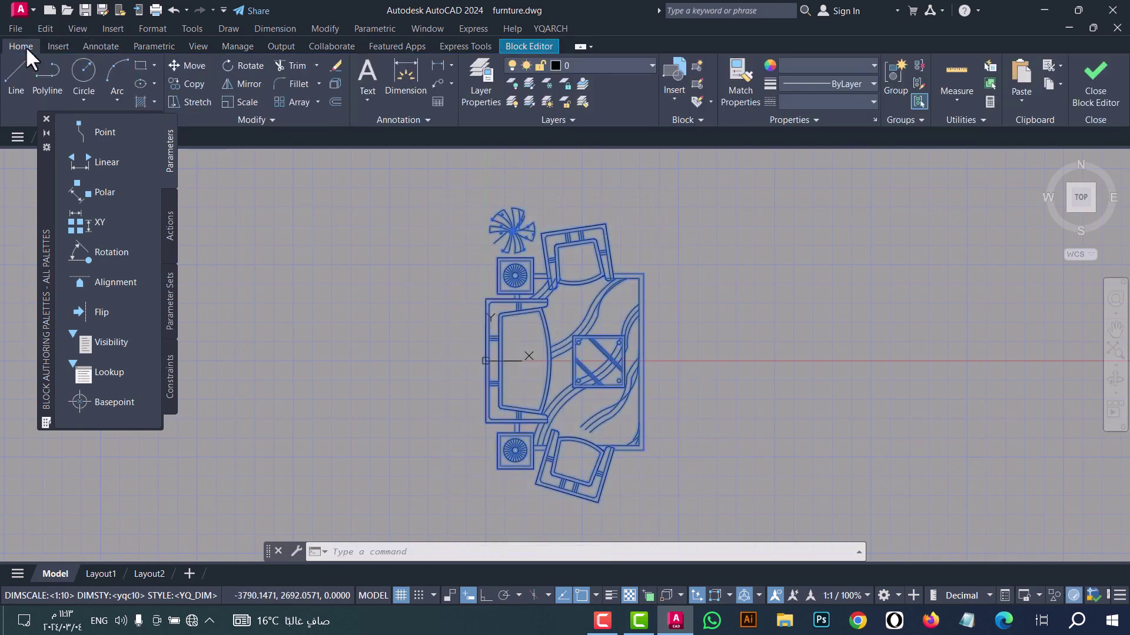
{"action": "left_click", "coordinate": [816, 64]}
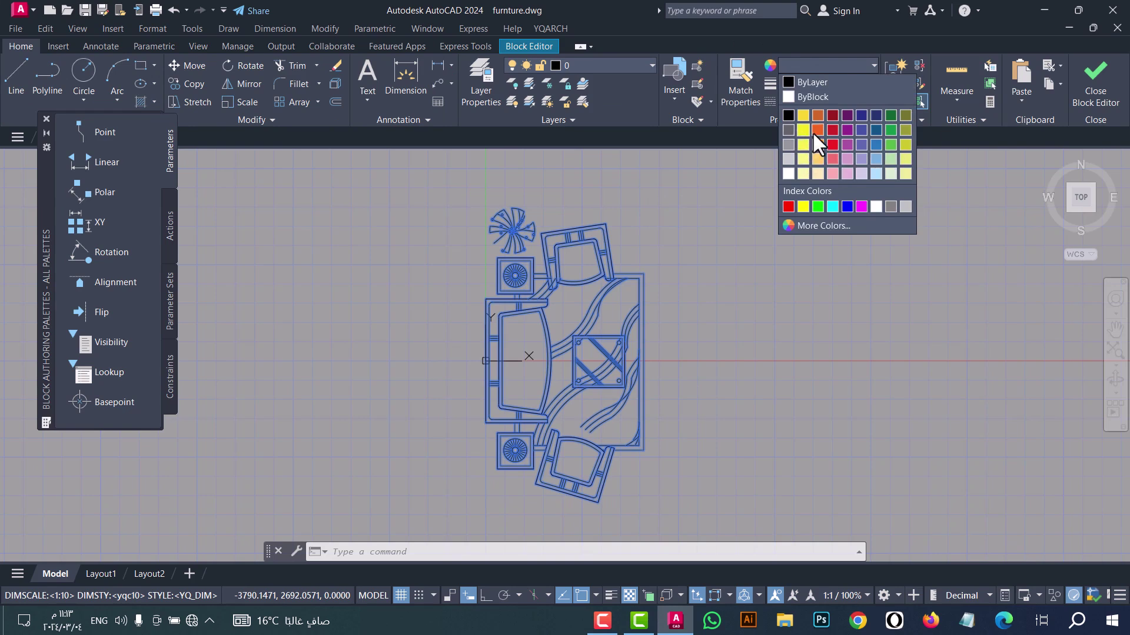
{"action": "left_click", "coordinate": [817, 157]}
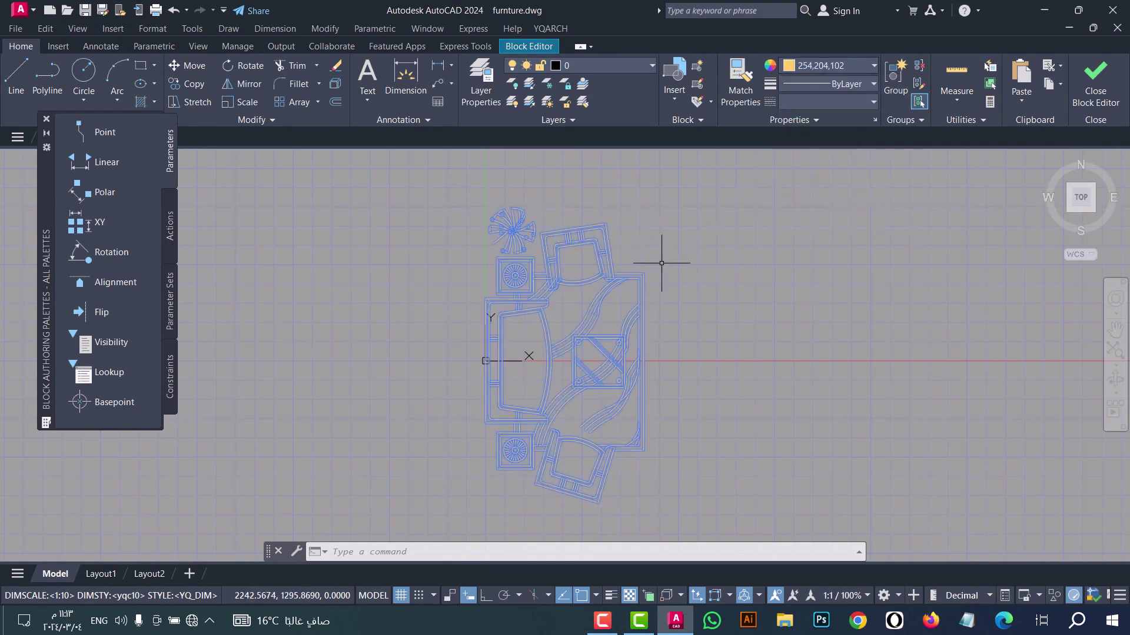
{"action": "left_click", "coordinate": [1094, 89]}
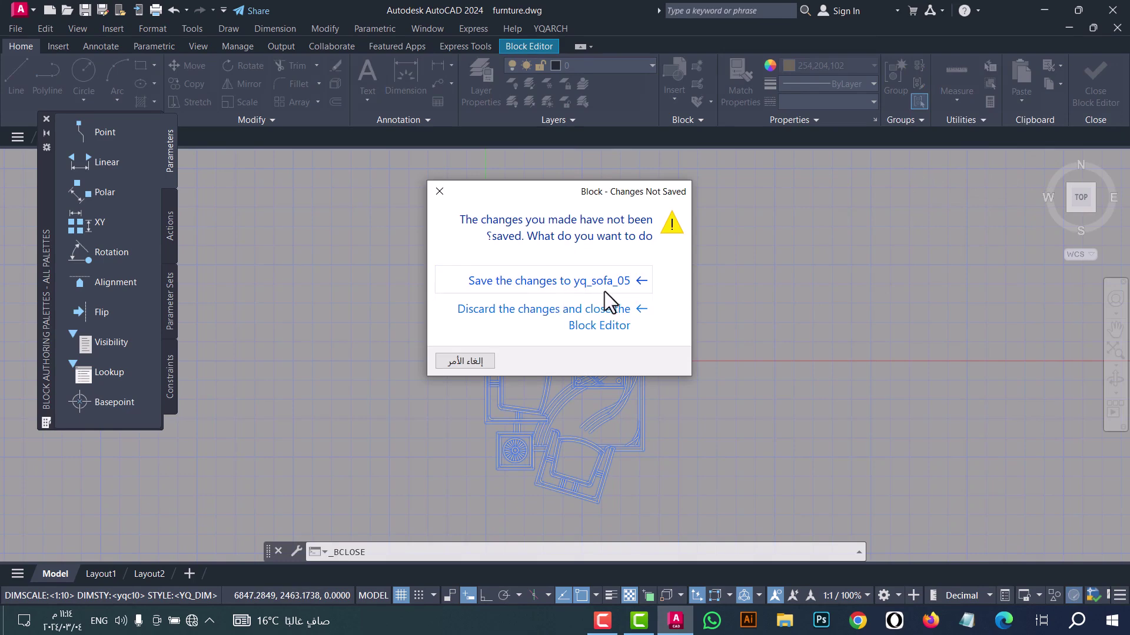
{"action": "left_click", "coordinate": [569, 285]}
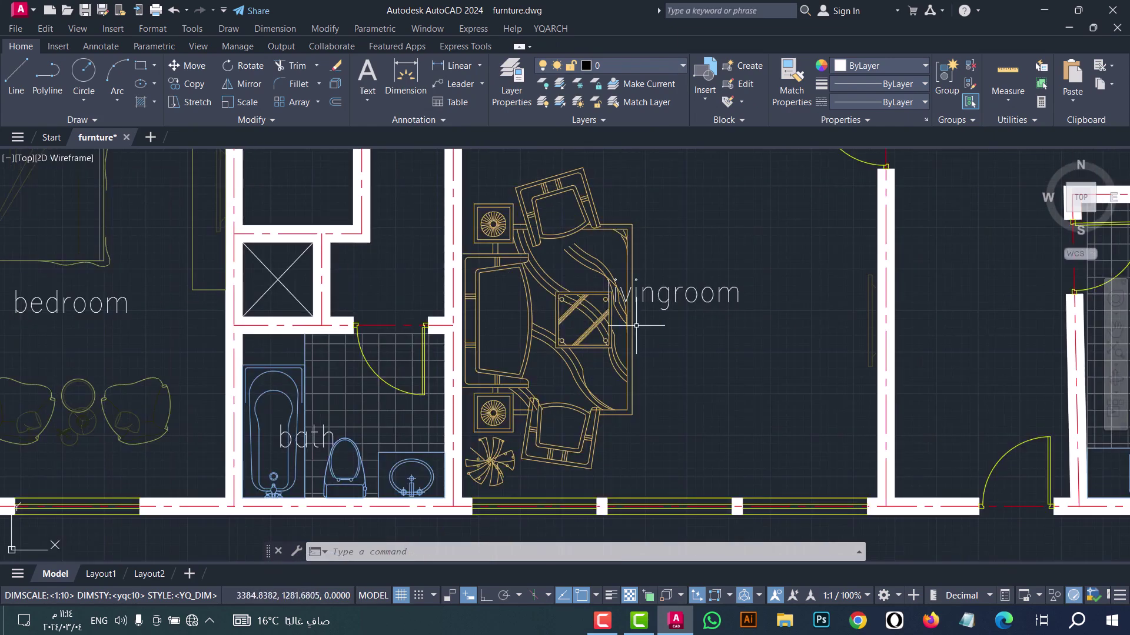
{"action": "scroll", "coordinate": [550, 310], "scroll_direction": "down", "scroll_amount": 2}
{"action": "scroll", "coordinate": [592, 365], "scroll_direction": "down", "scroll_amount": 2}
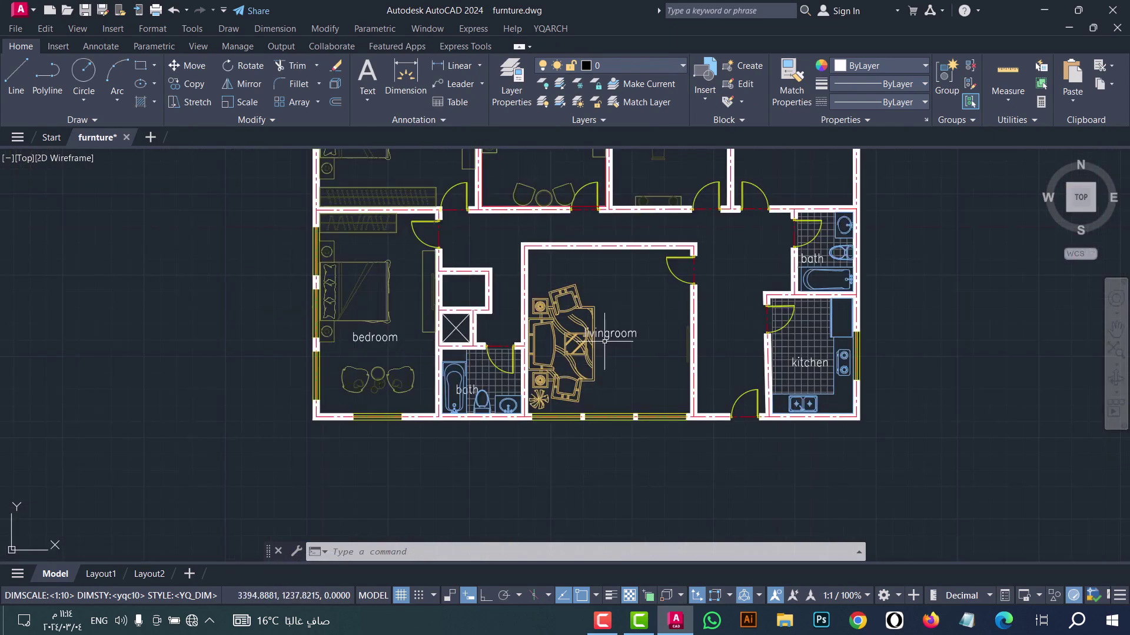
{"action": "scroll", "coordinate": [635, 296], "scroll_direction": "up", "scroll_amount": 2}
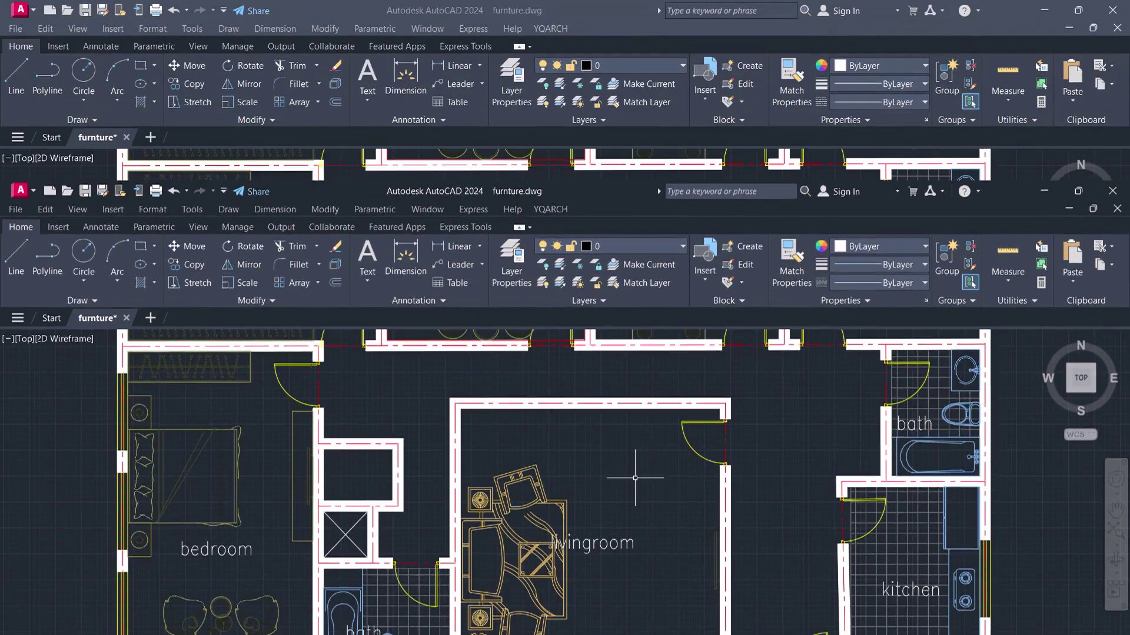